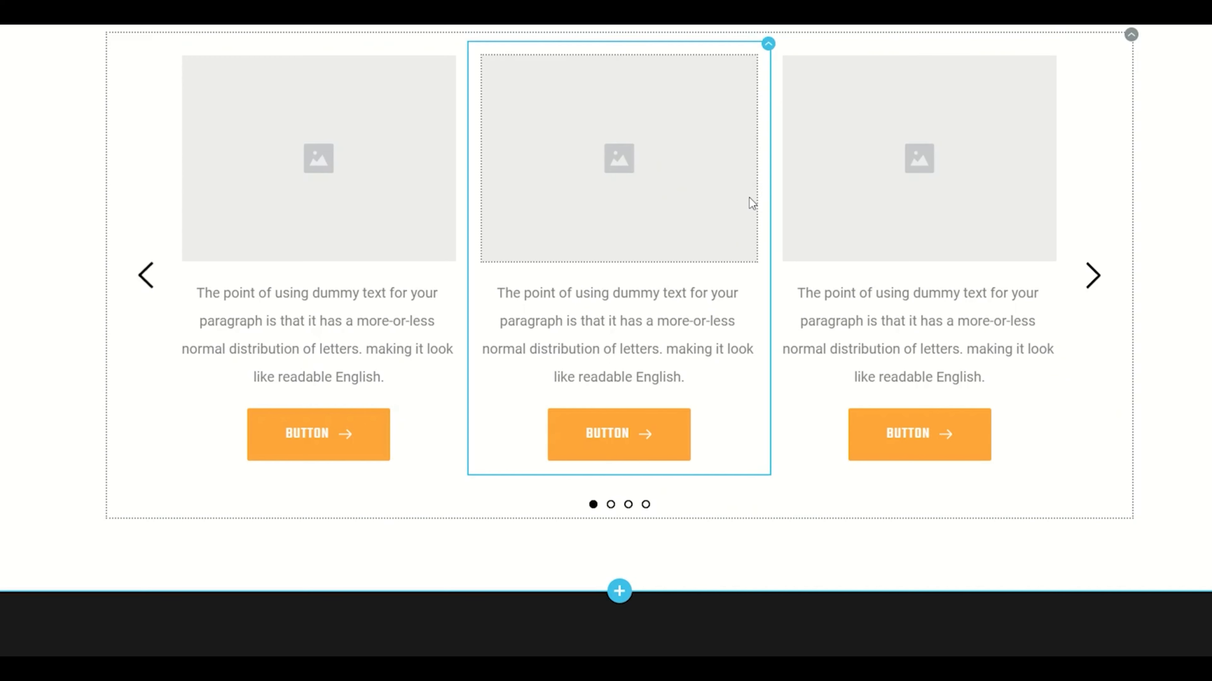
Browse the carousel's slides with its navigation arrows and each of the four pagination dots, ending on the first set
left_click(1096, 286)
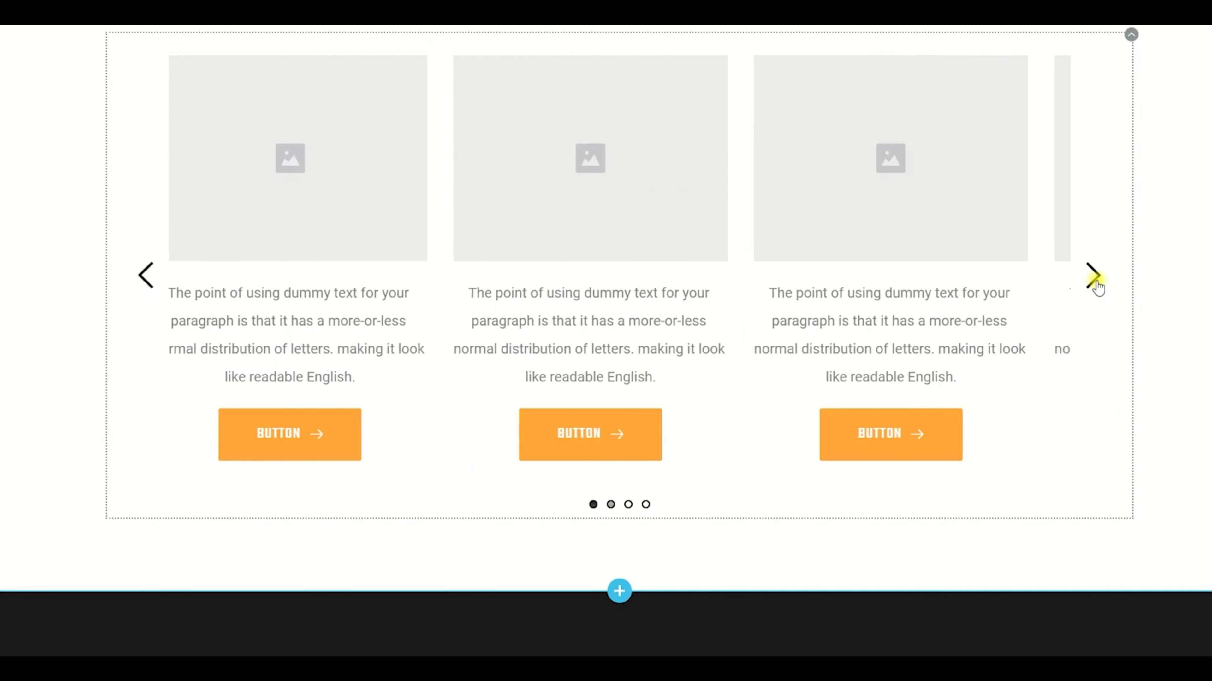
left_click(1096, 287)
left_click(1096, 286)
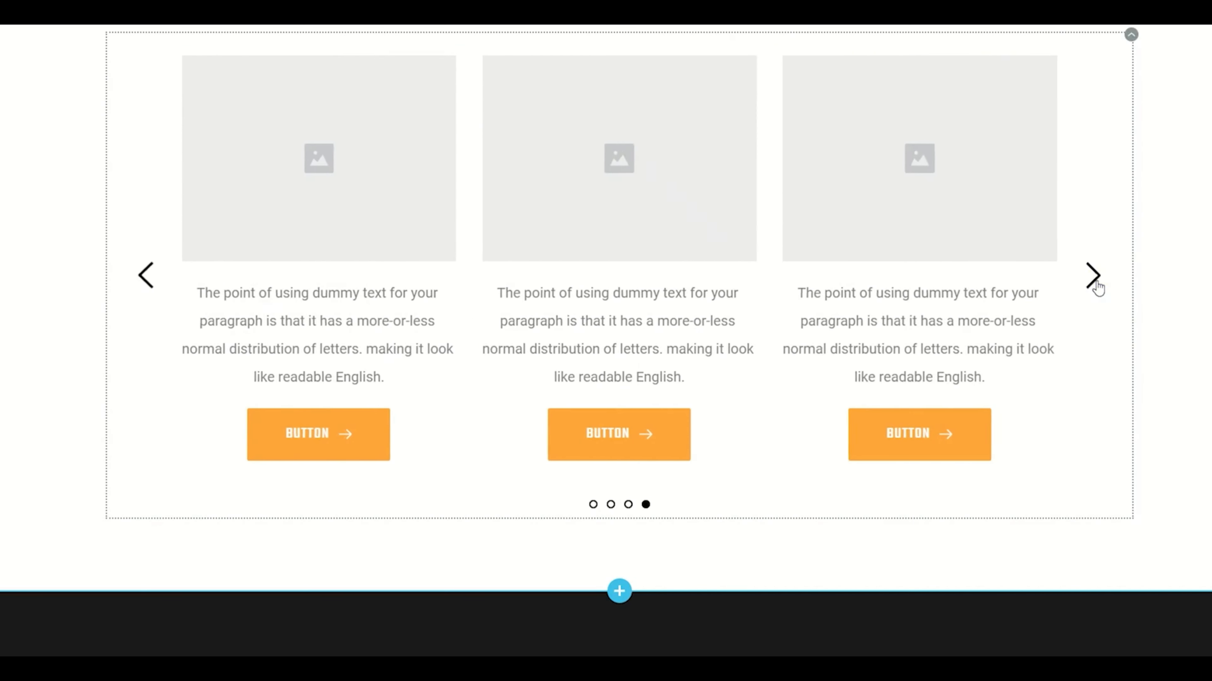
left_click(1096, 287)
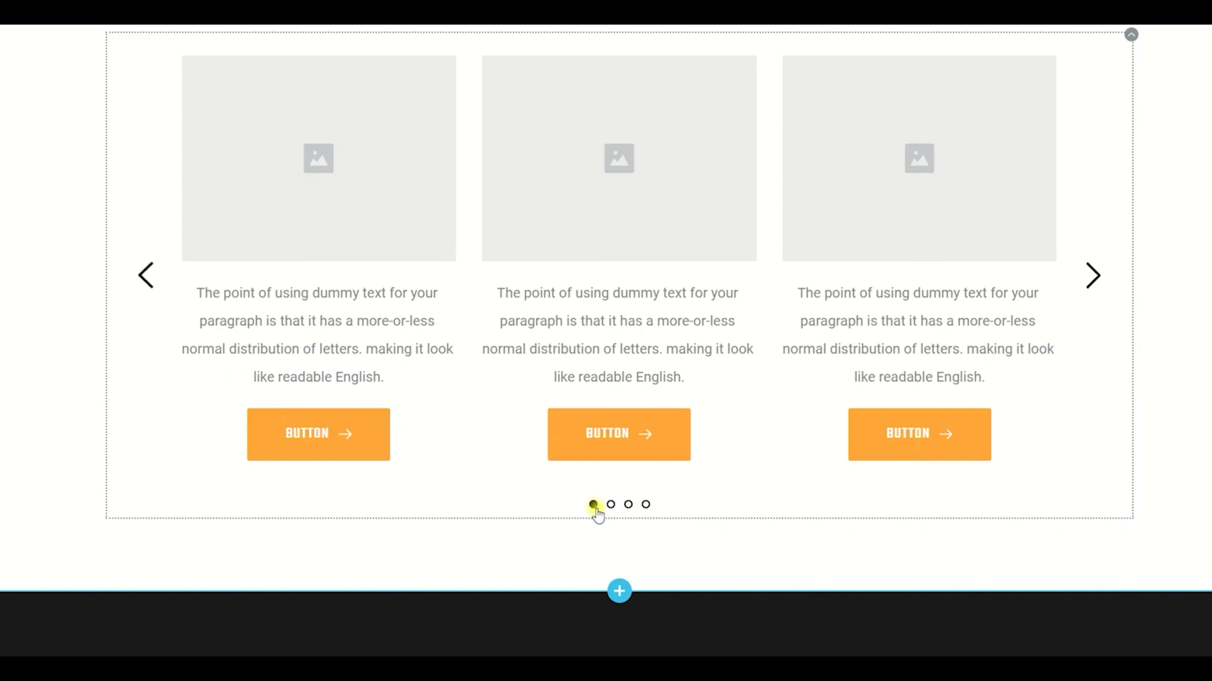
left_click(611, 505)
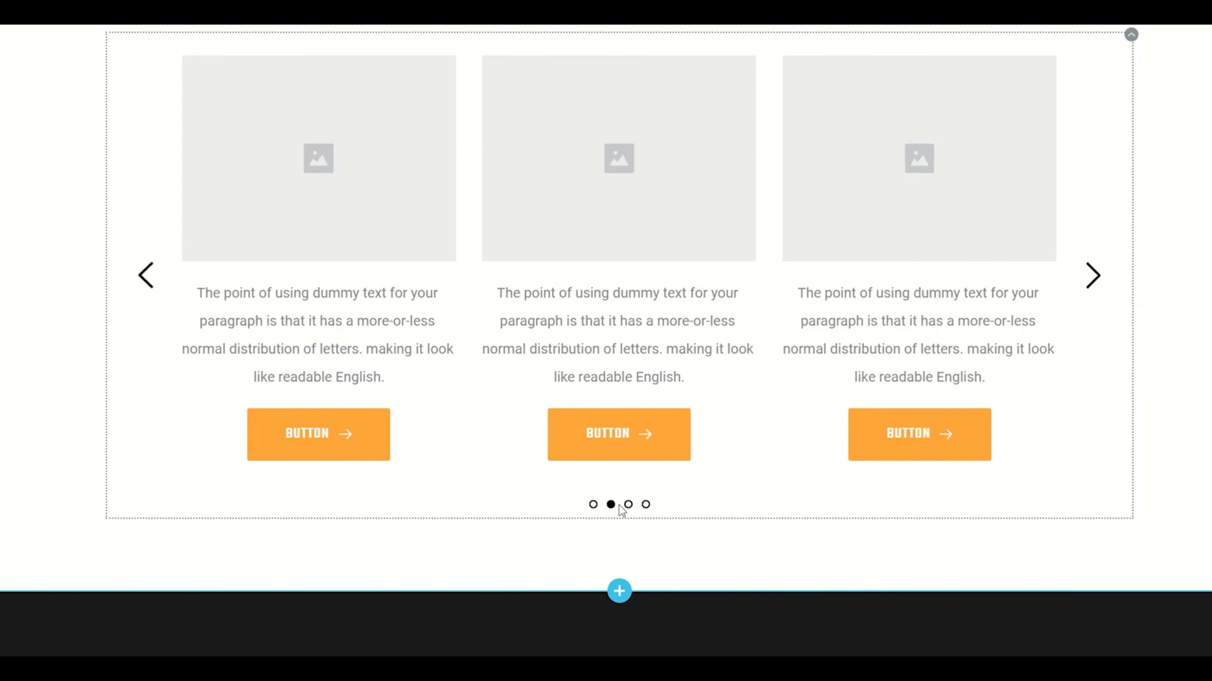
left_click(628, 505)
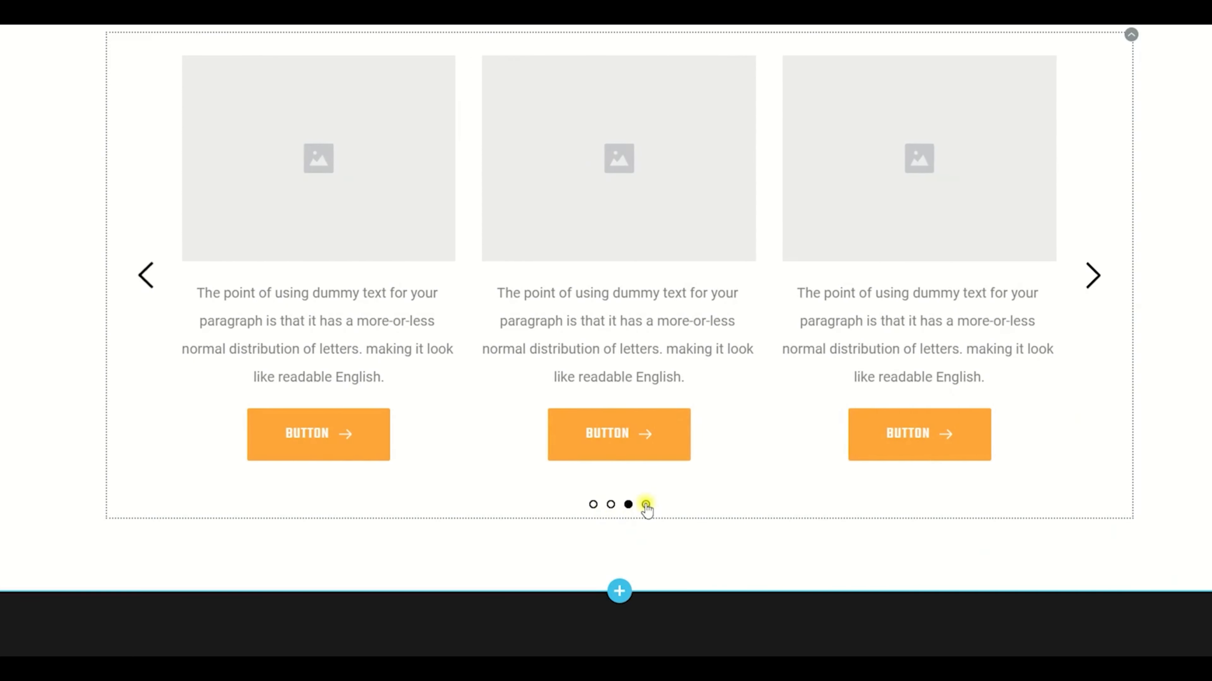
left_click(646, 504)
left_click(593, 505)
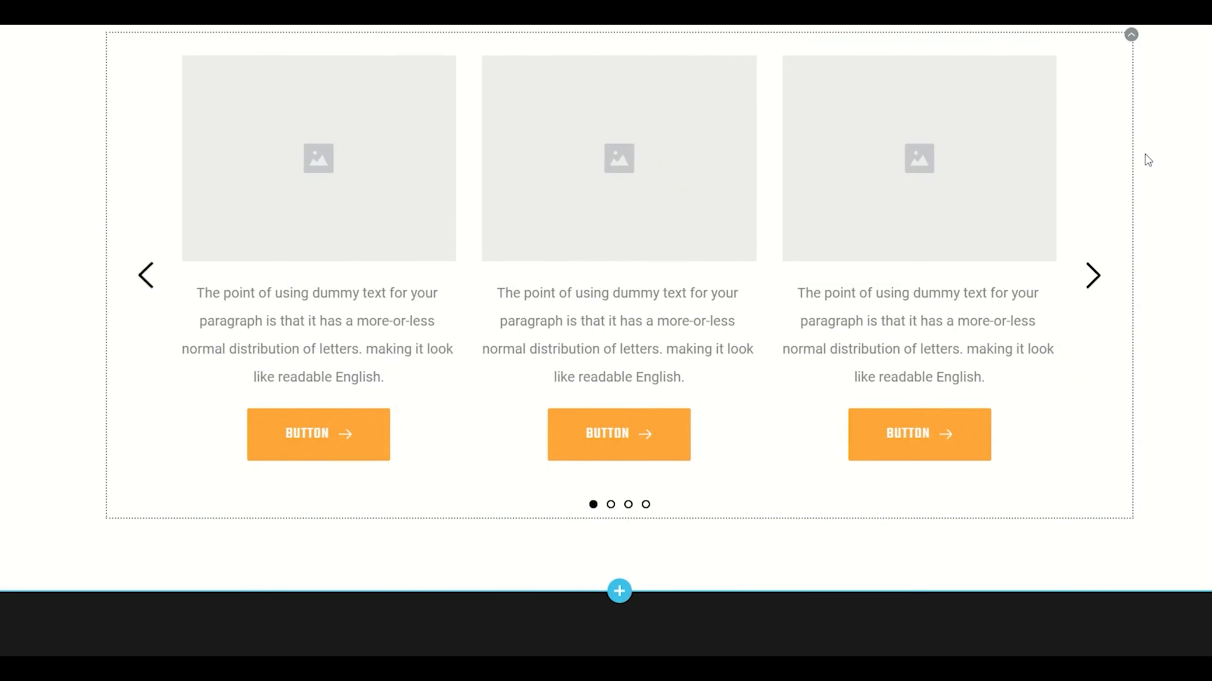
Try the Auto Play option in the carousel's settings and turn it off again
left_click(1129, 36)
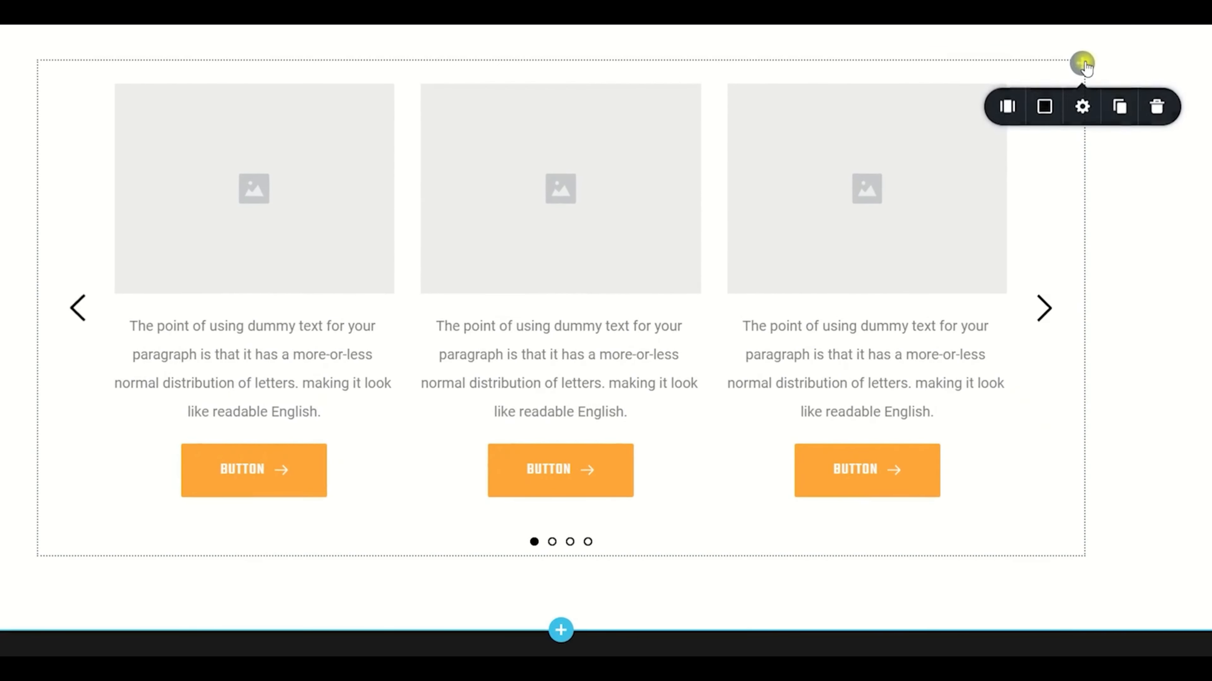
left_click(1011, 107)
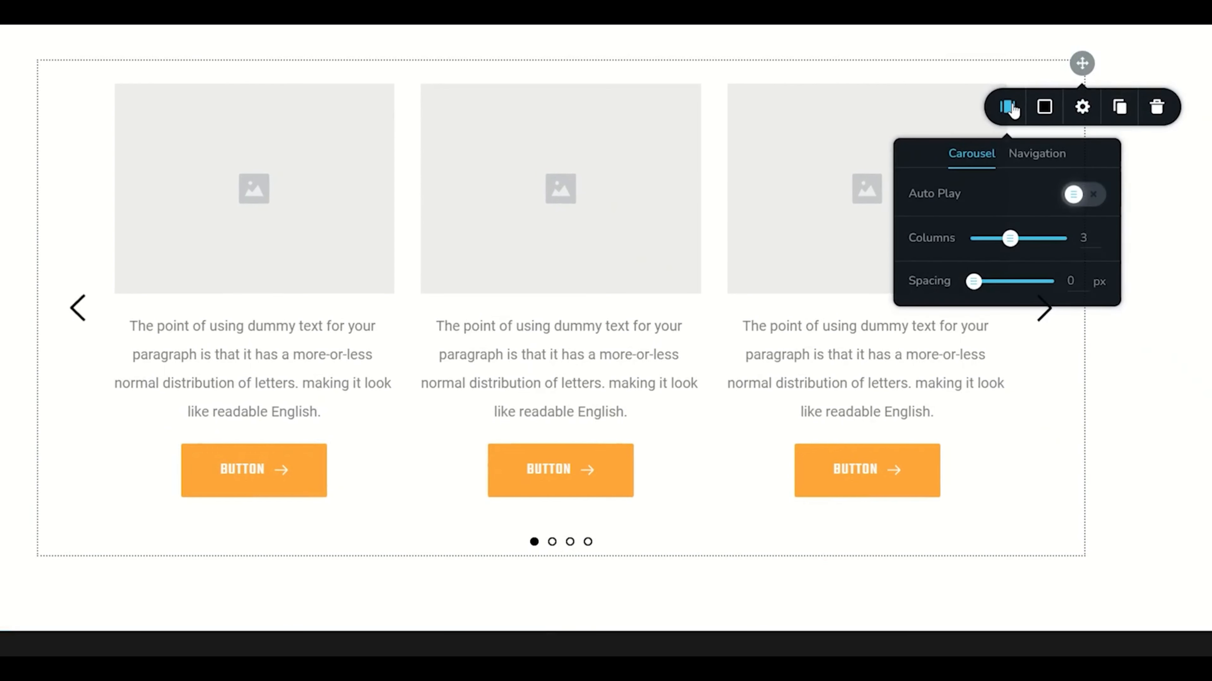
left_click(1084, 200)
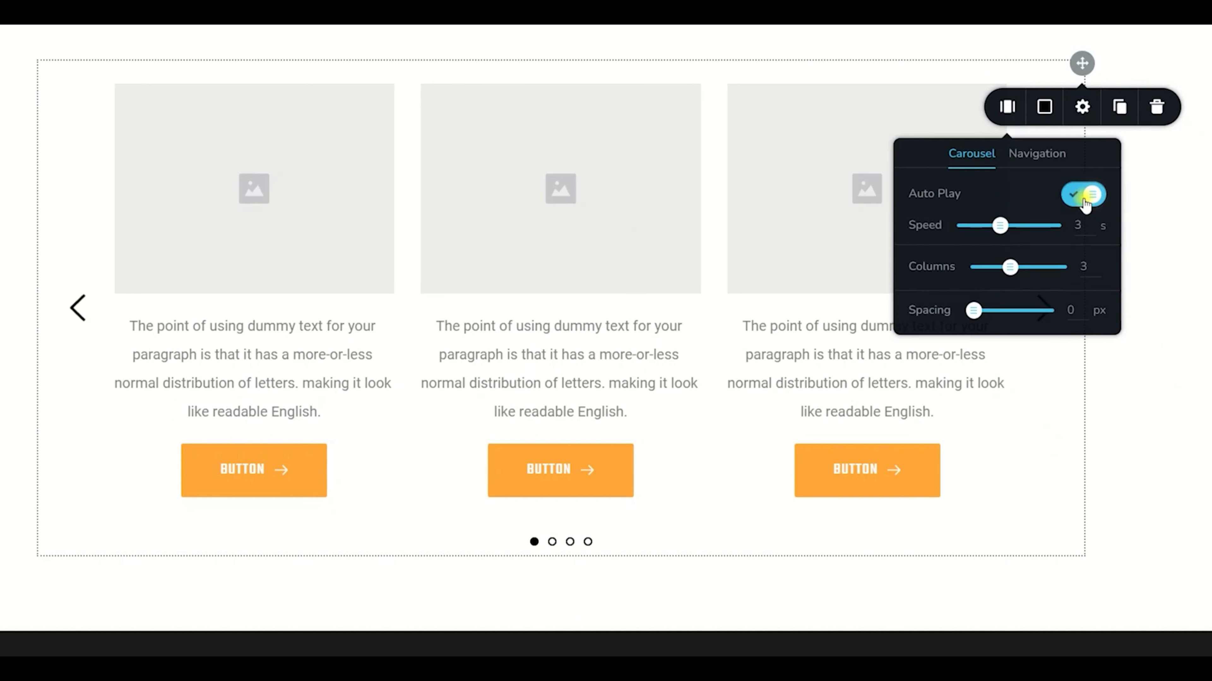
left_click(1085, 204)
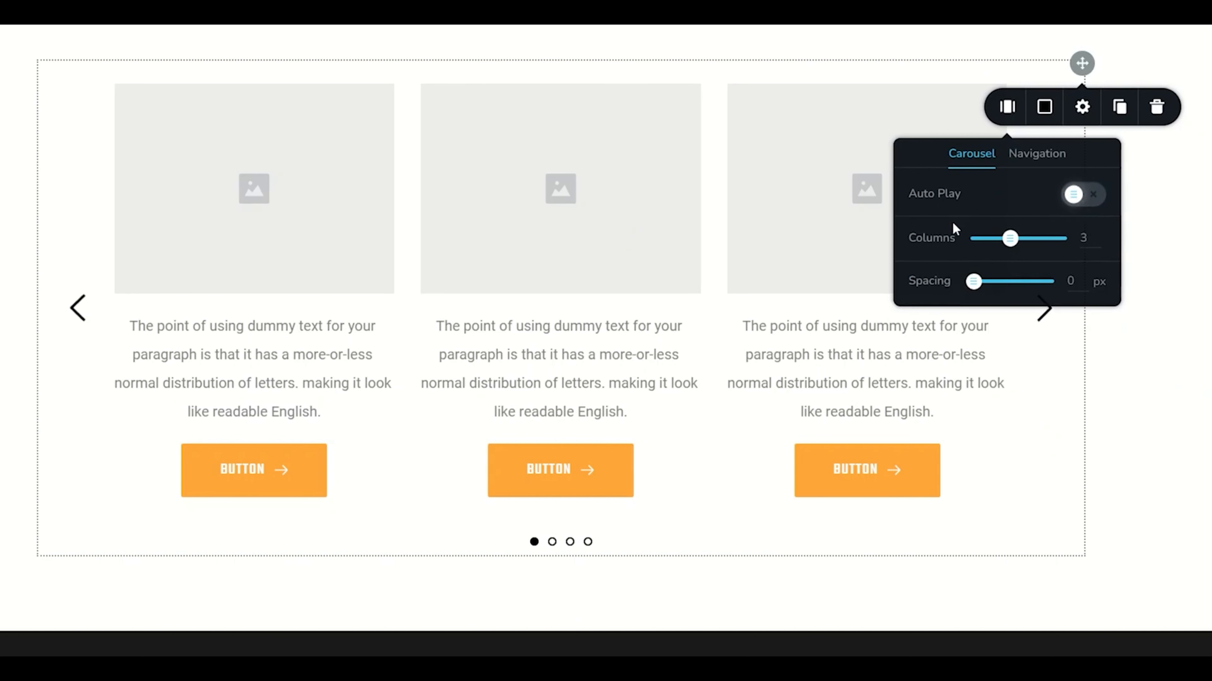
Try the carousel with 4 and 2 columns before settling on 3, and set the slide spacing to 15 px
left_click_drag(1011, 244, 1021, 239)
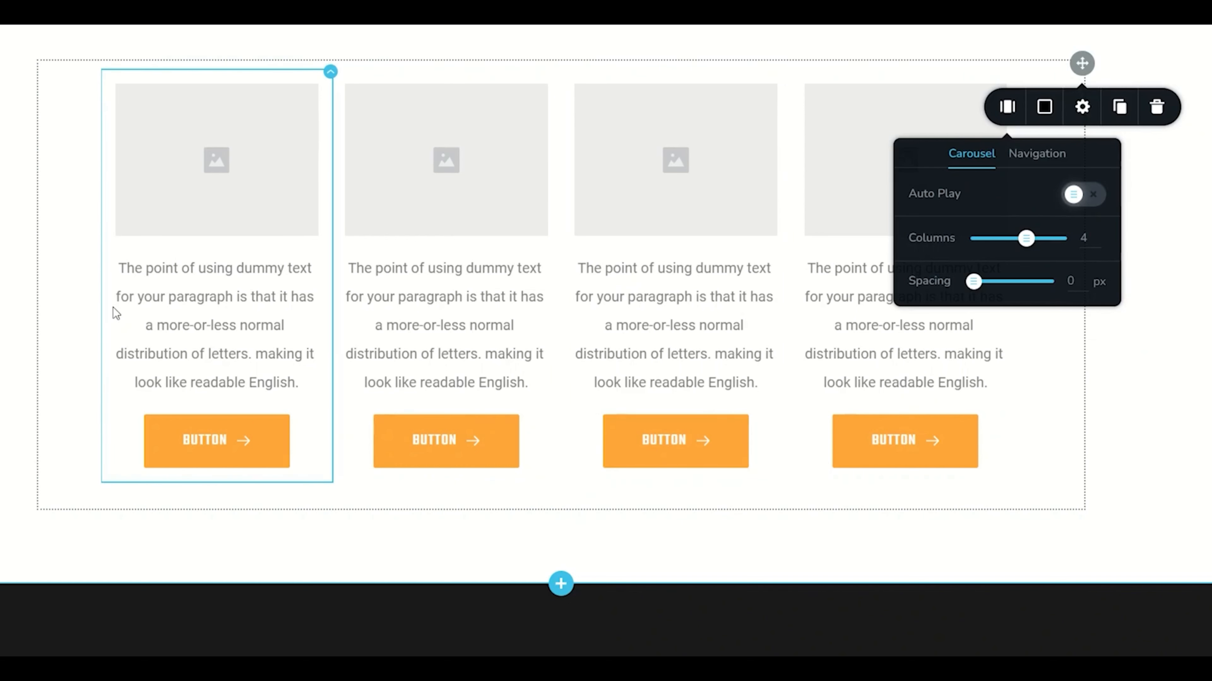
mouse_move(1026, 238)
left_mouse_down()
mouse_move(1068, 235)
mouse_move(1010, 240)
left_mouse_up()
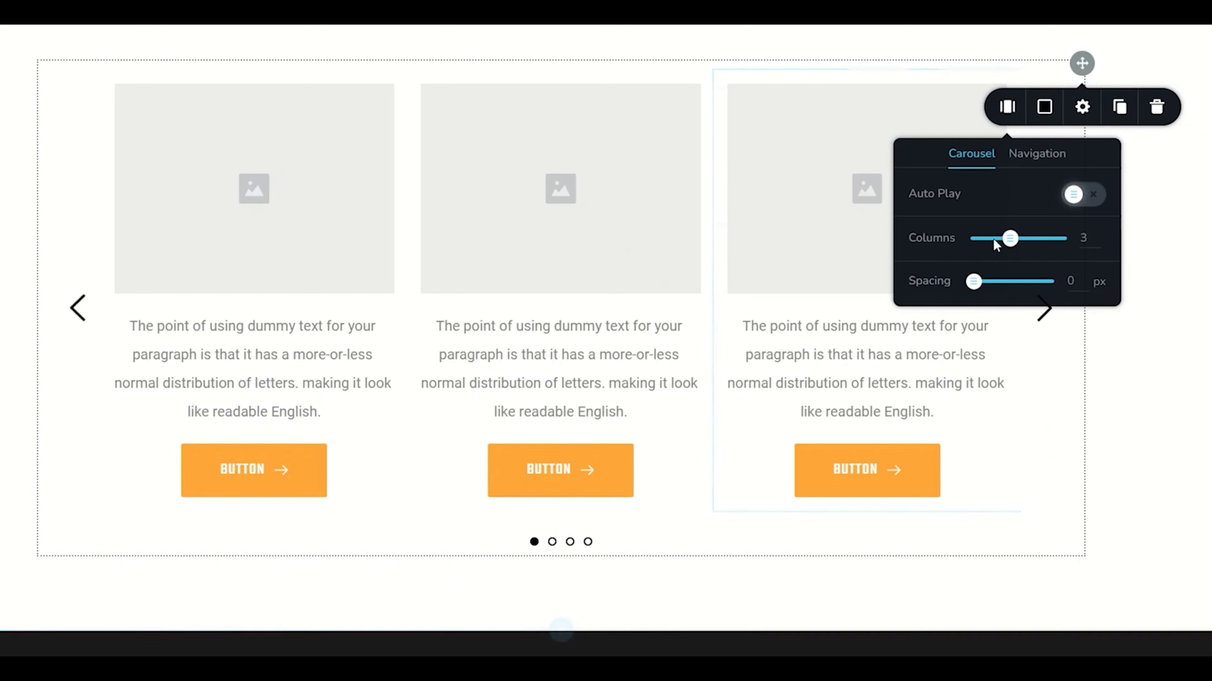
left_click(1004, 239)
left_click_drag(1004, 240, 995, 239)
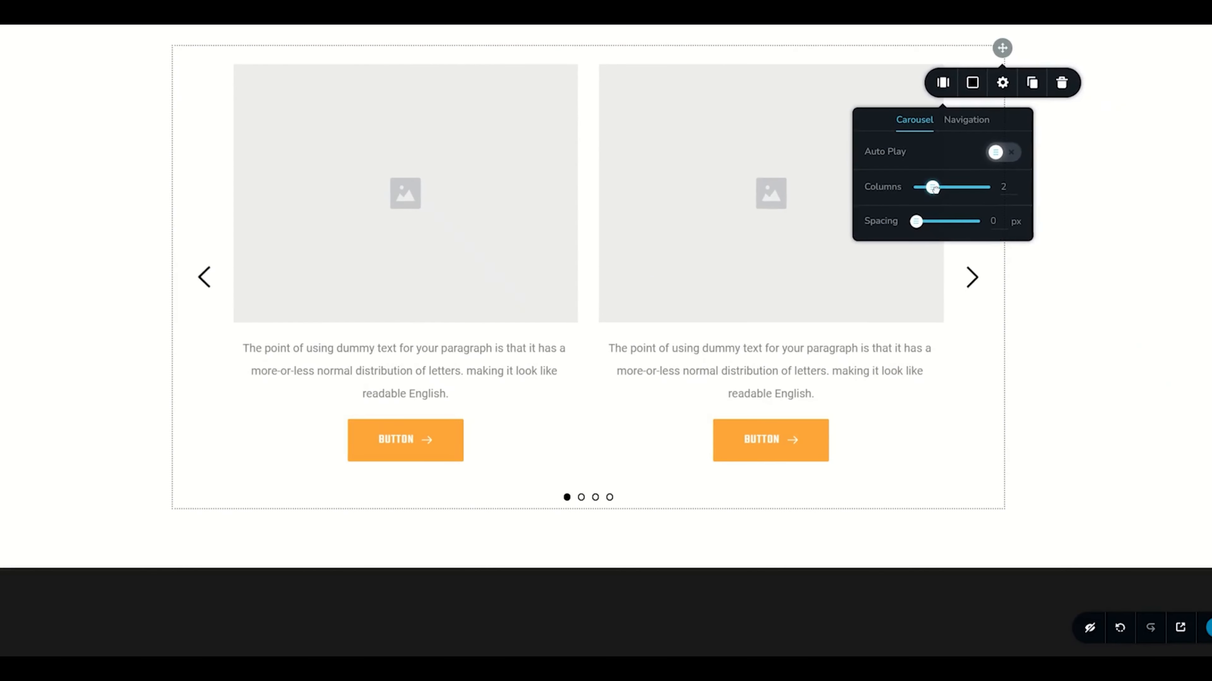
left_click_drag(932, 187, 924, 225)
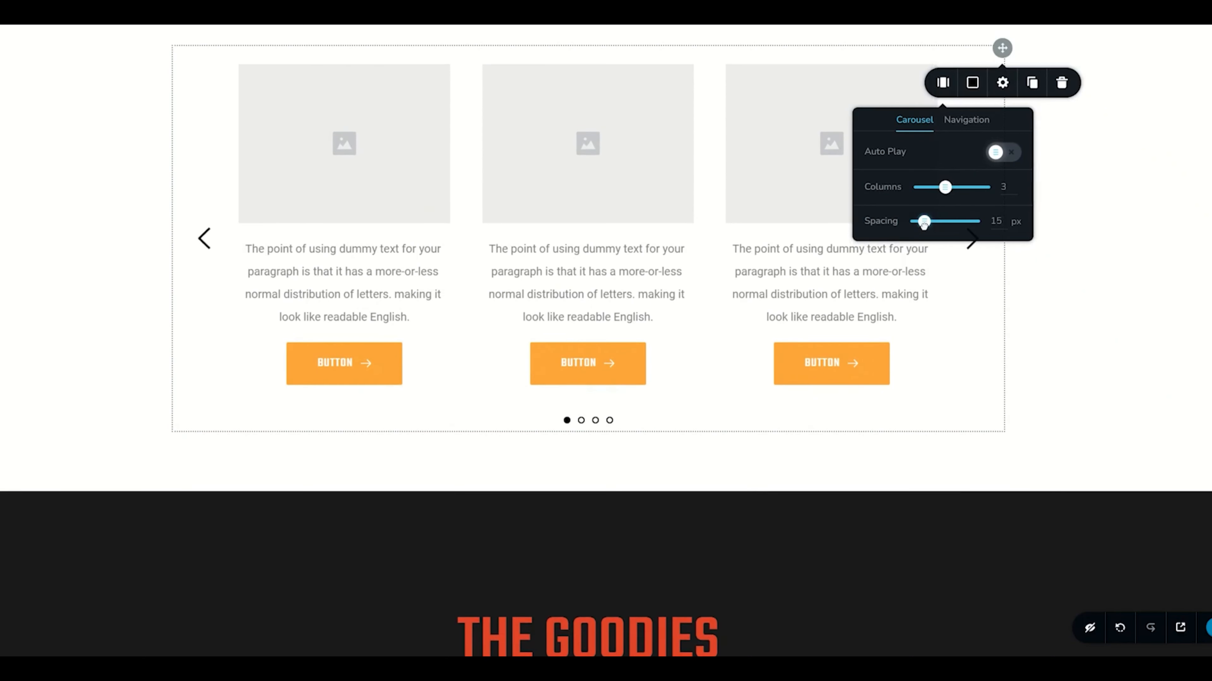
Try the Heavy and Tail navigation arrows before returning to Thin, and set the arrow spacing to 19 px
left_click(961, 123)
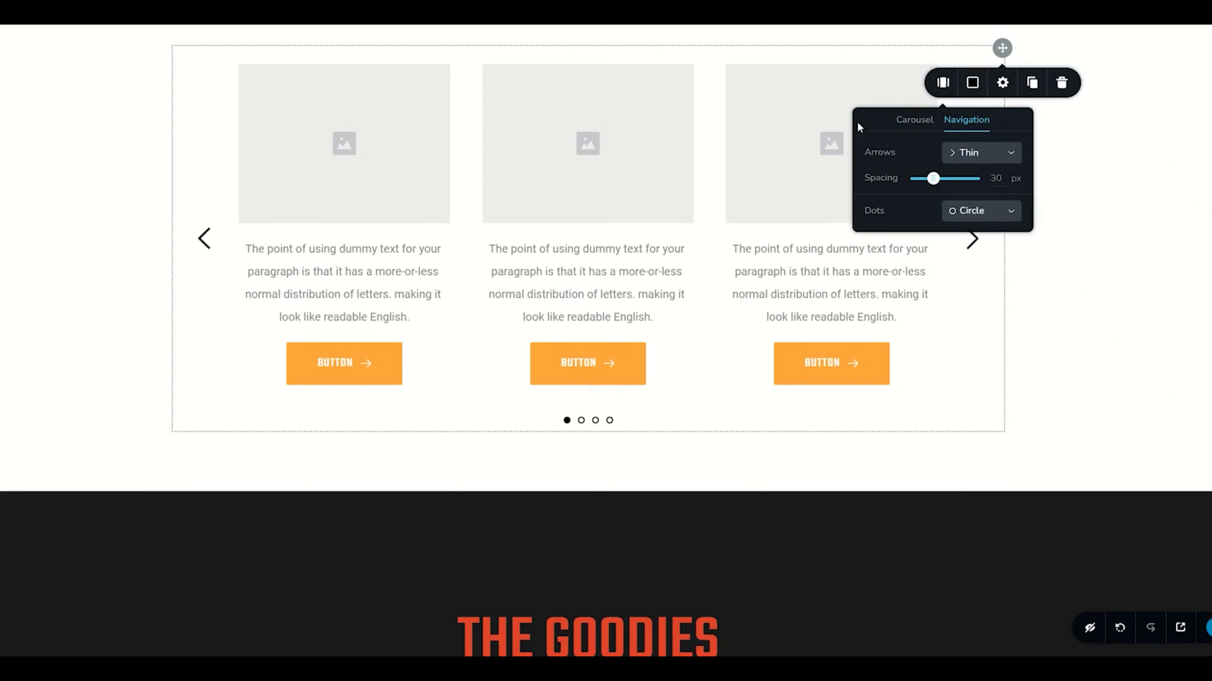
left_click(961, 158)
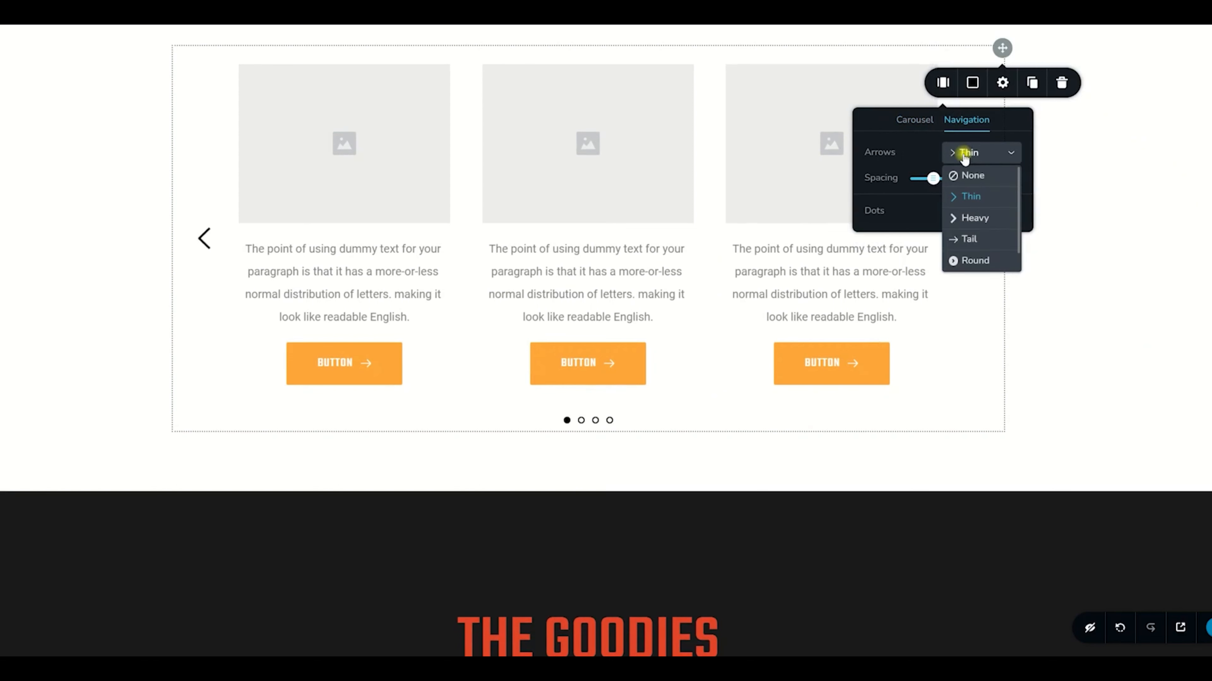
left_click(978, 221)
left_click(978, 152)
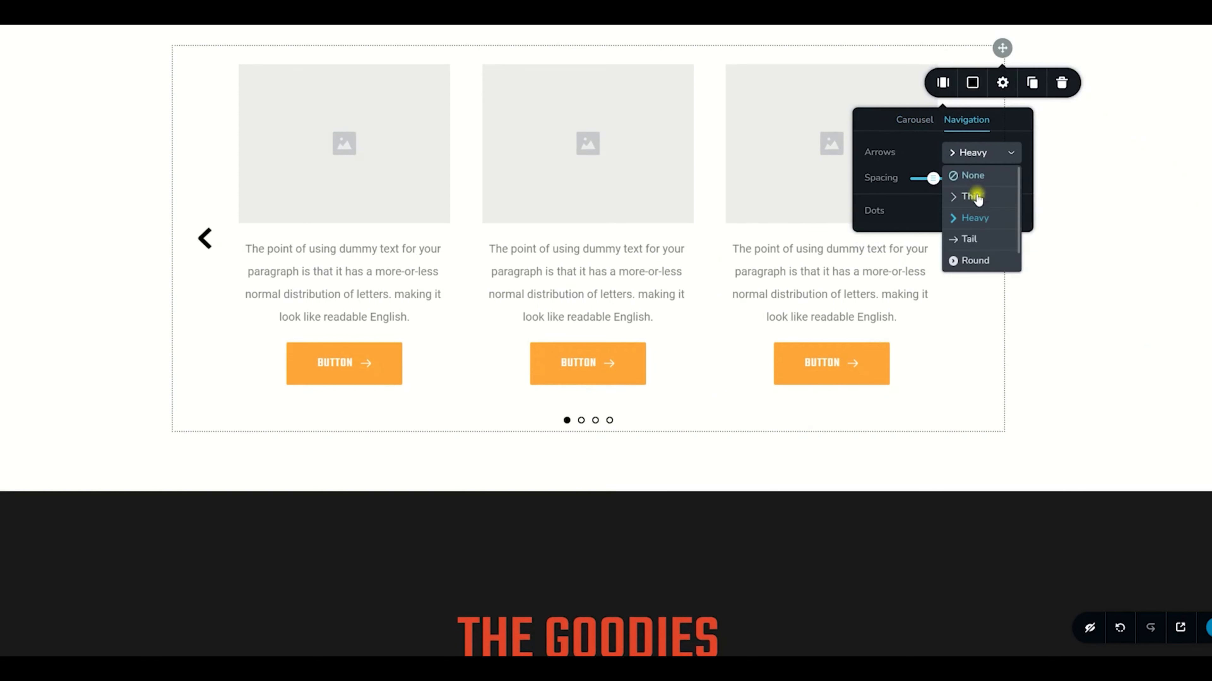
left_click(970, 240)
left_click(969, 155)
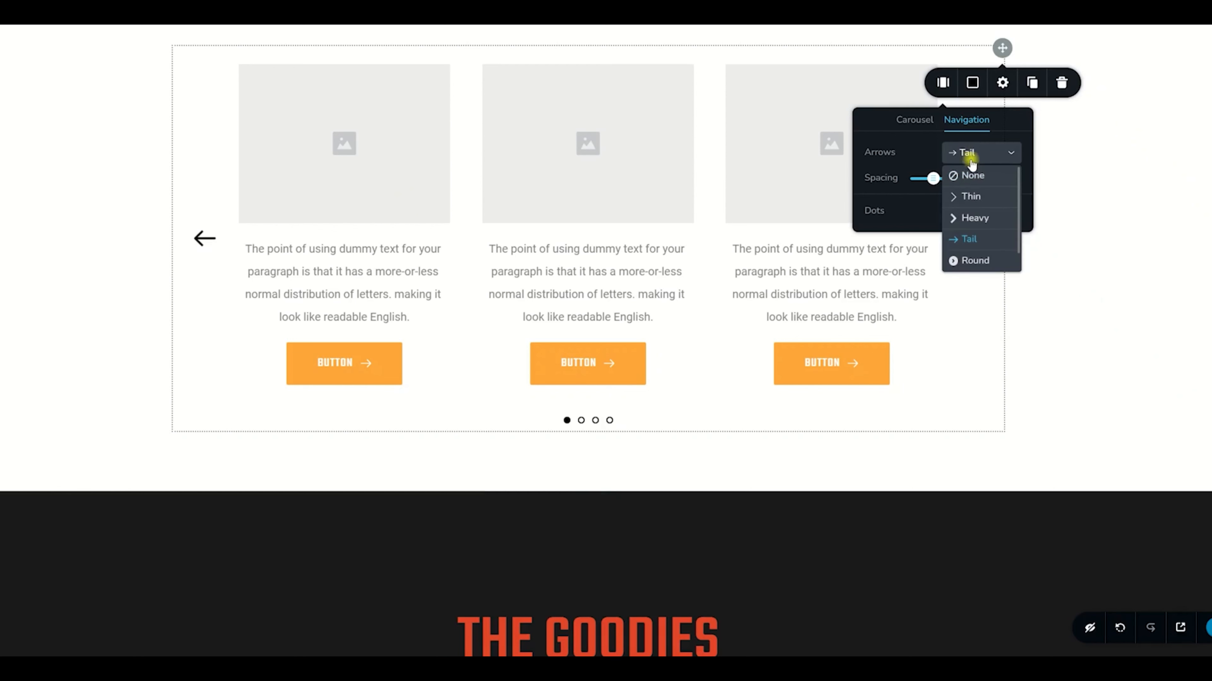
left_click(971, 197)
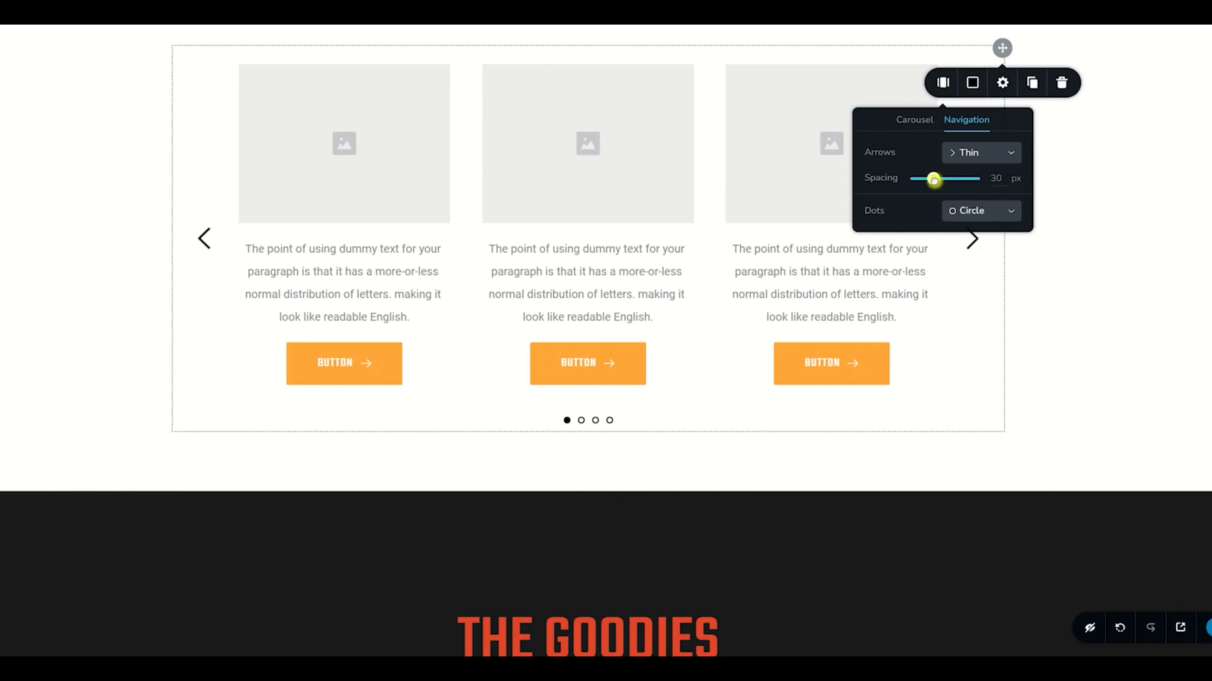
mouse_move(933, 178)
left_mouse_down()
mouse_move(954, 179)
mouse_move(927, 179)
left_mouse_up()
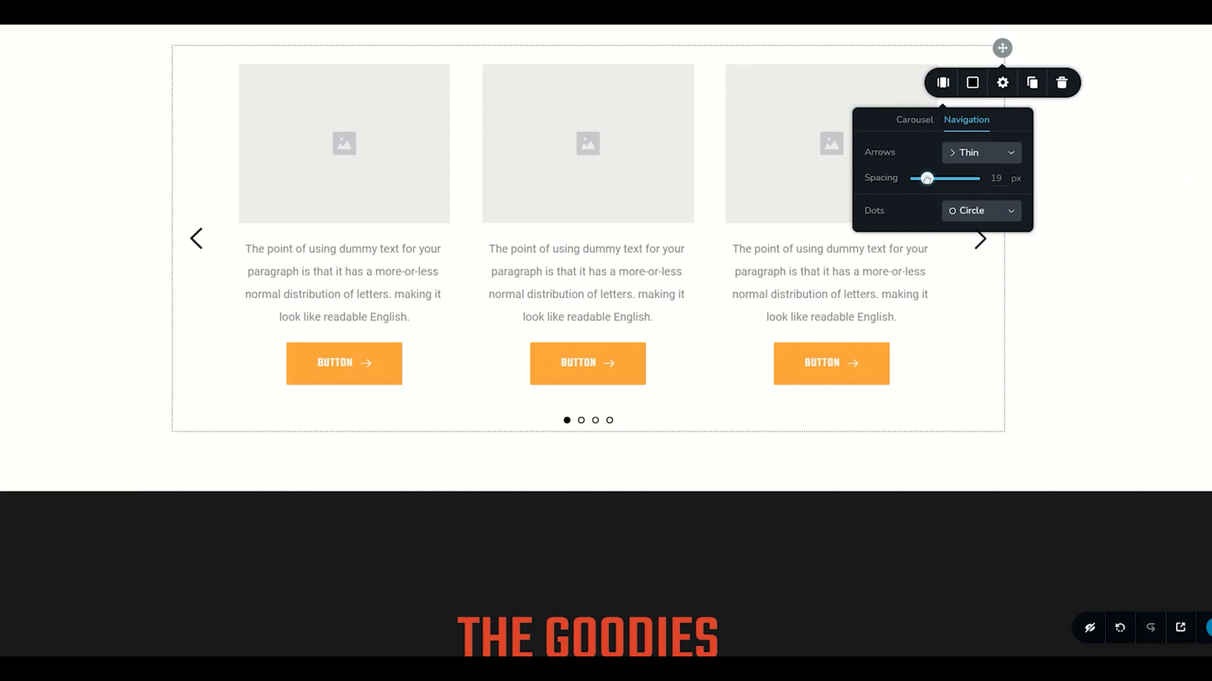
Try the None and Square styles for the carousel's pagination dots and return to Circle
left_click(971, 217)
left_click(964, 233)
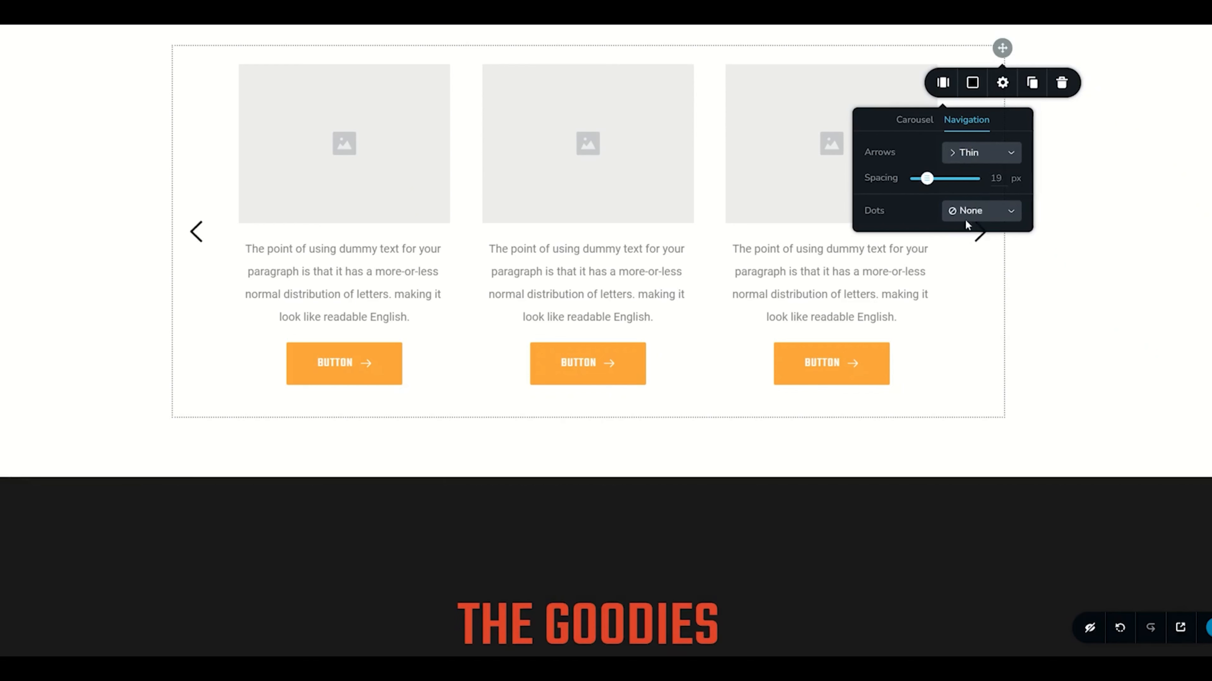
left_click(965, 210)
left_click(978, 294)
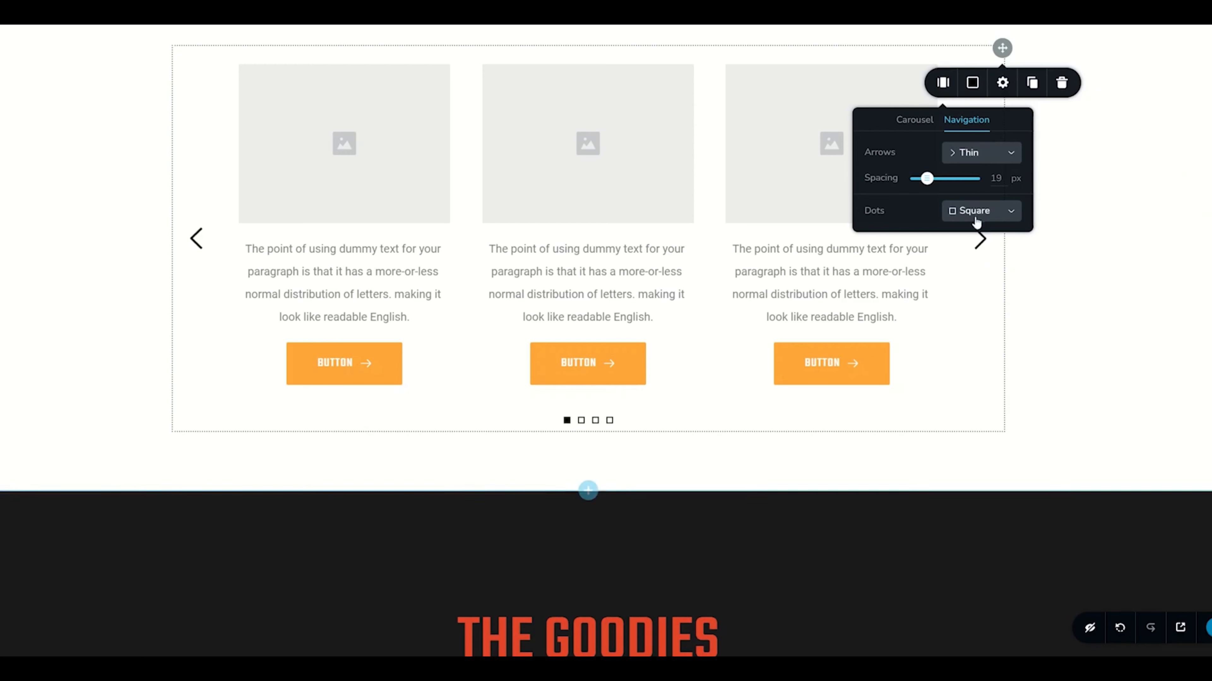
left_click(976, 219)
left_click(972, 256)
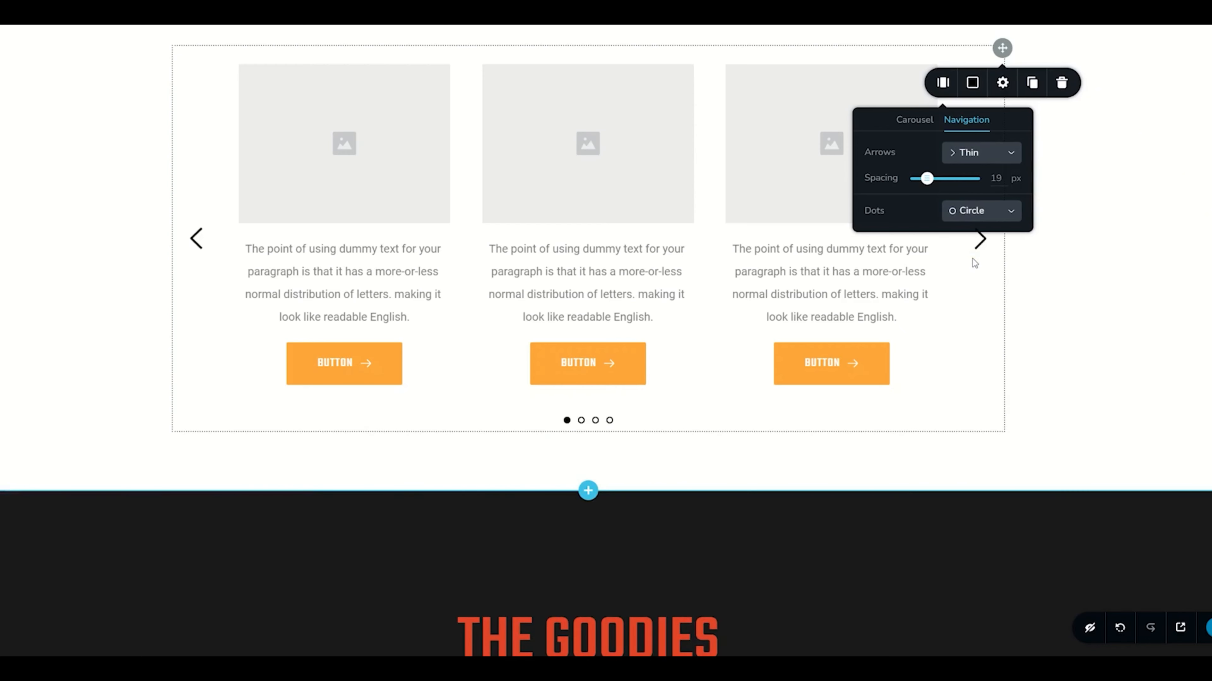
Color the carousel's arrows red (#e44529) and its pagination dots orange (#ffa63a) from the palette
left_click(972, 83)
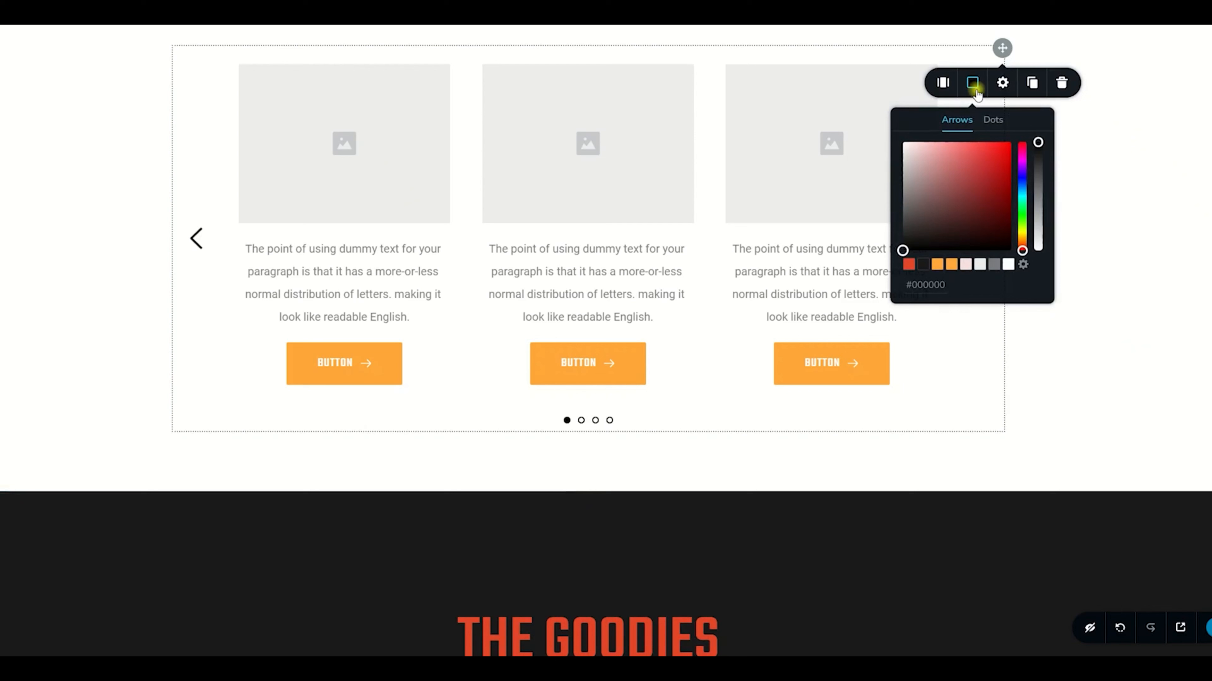
left_click(909, 266)
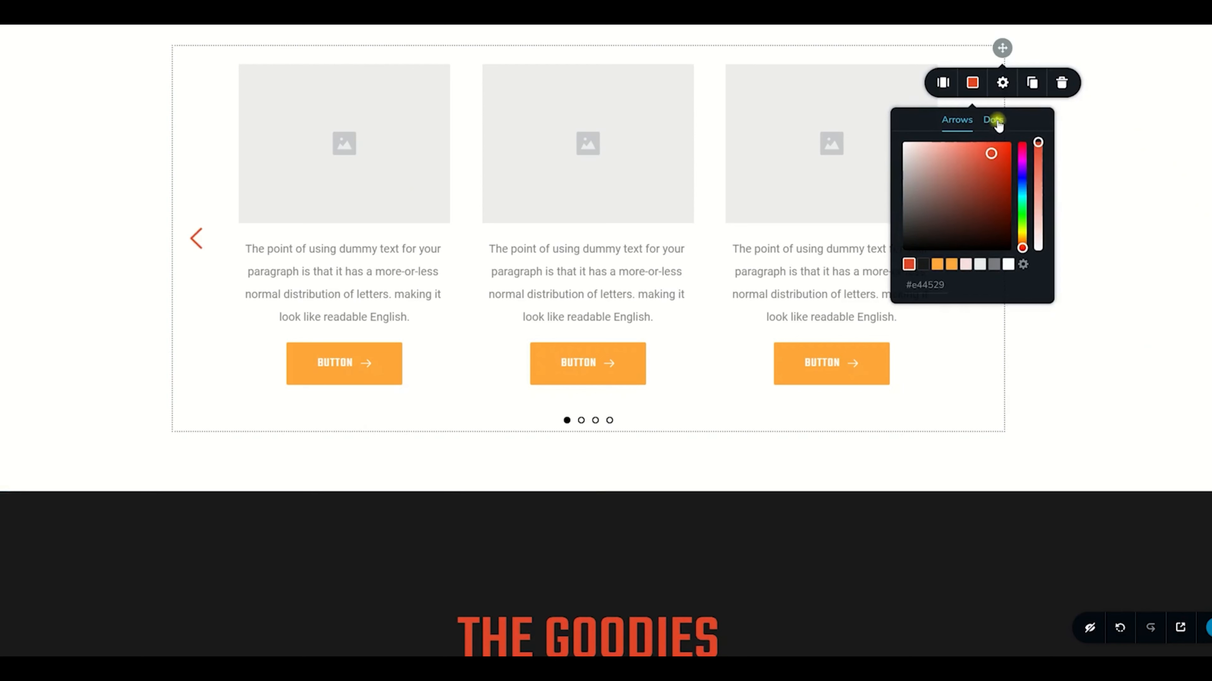
left_click(993, 120)
left_click(952, 265)
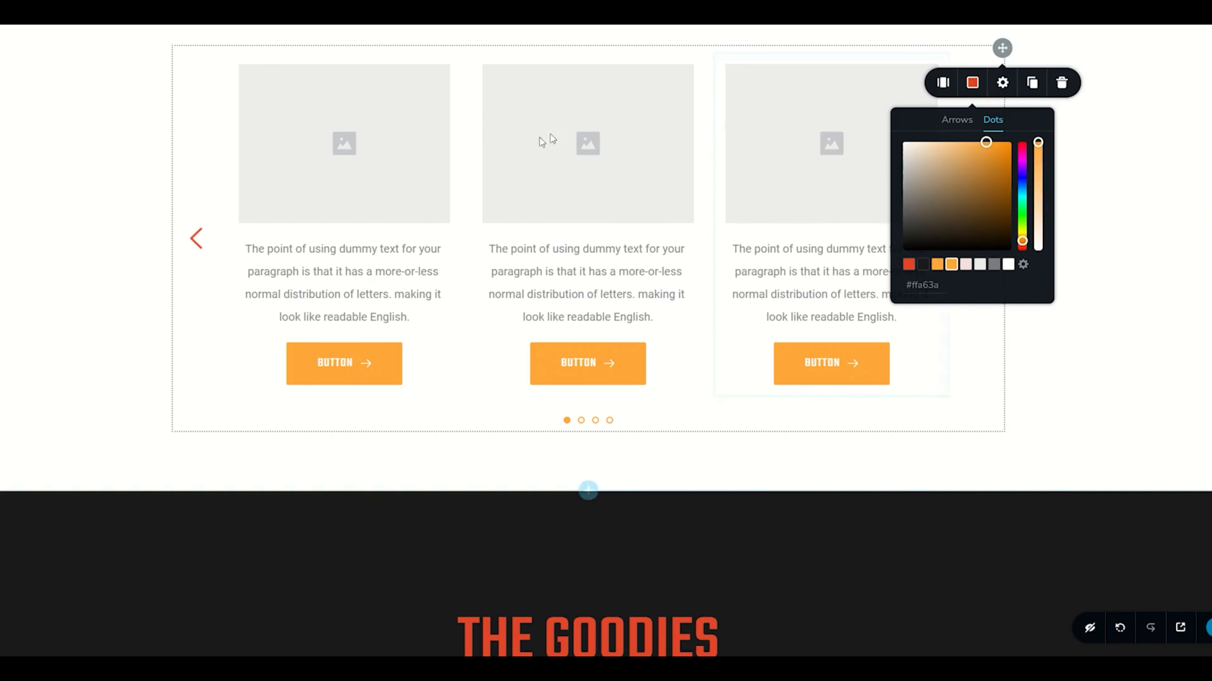
Select the first slide's image, text and button in turn to examine their editing options
left_click(341, 142)
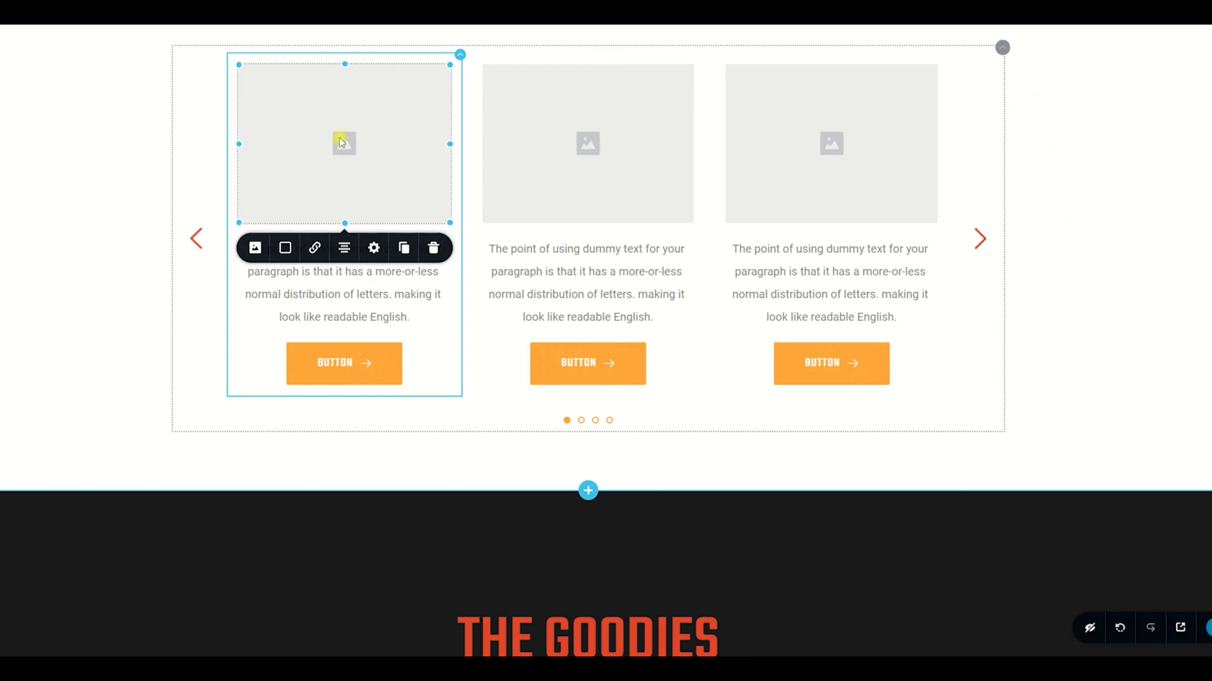
left_click(379, 293)
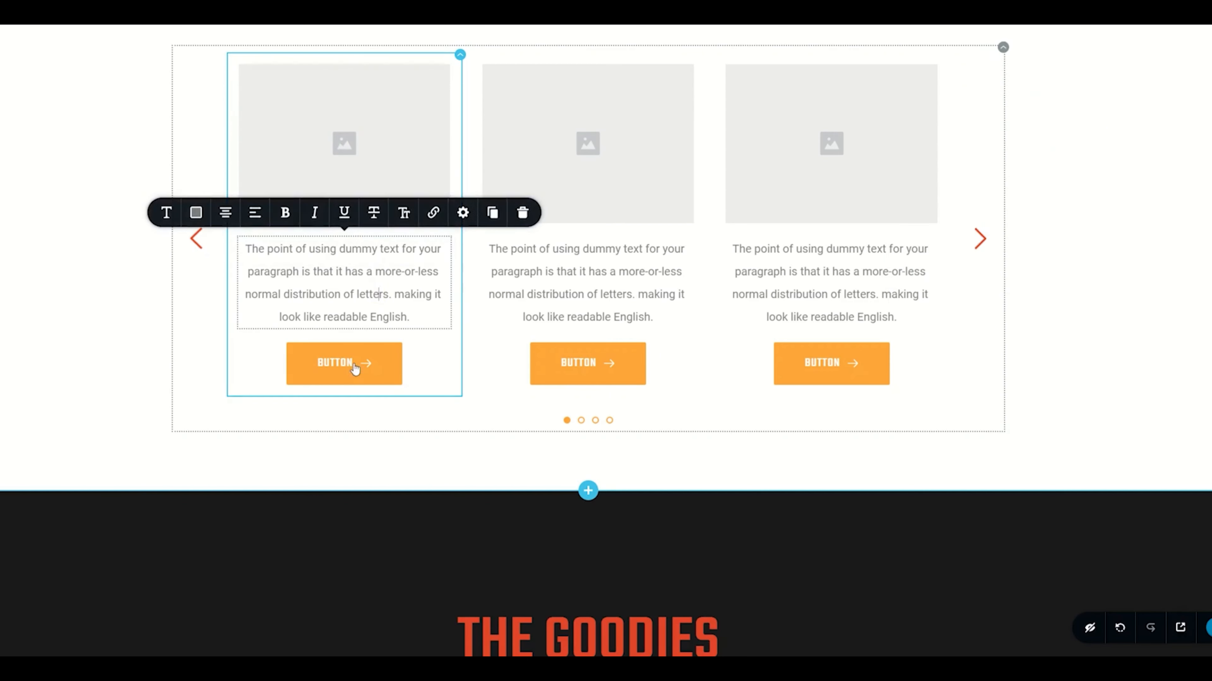
left_click(357, 365)
left_click(366, 169)
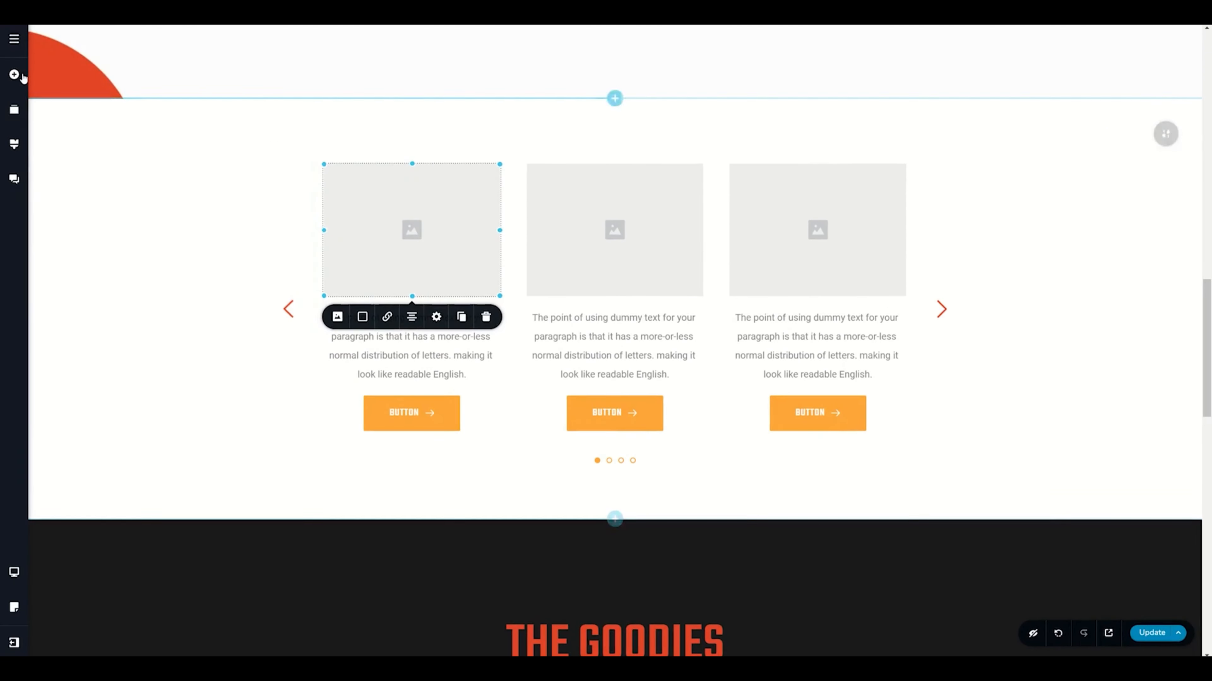
Add a Text element above the first slide's image, with a Line element between the text and the image
left_click(15, 76)
left_click_drag(70, 200, 354, 165)
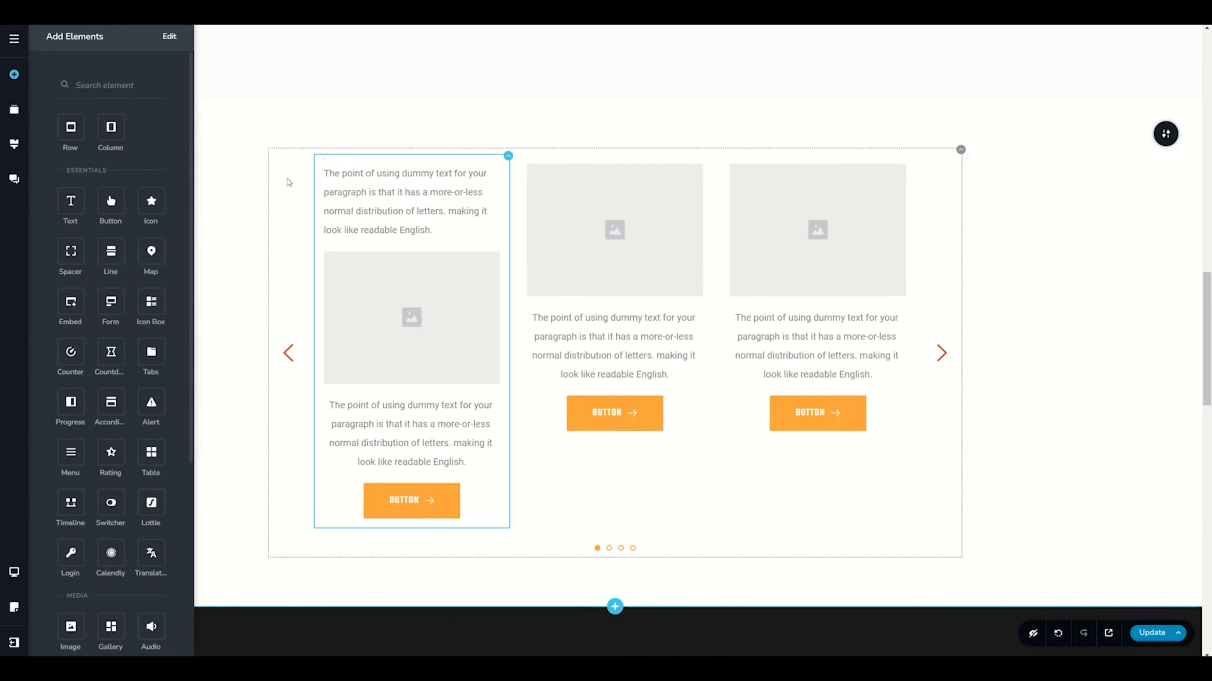
left_click_drag(111, 251, 334, 250)
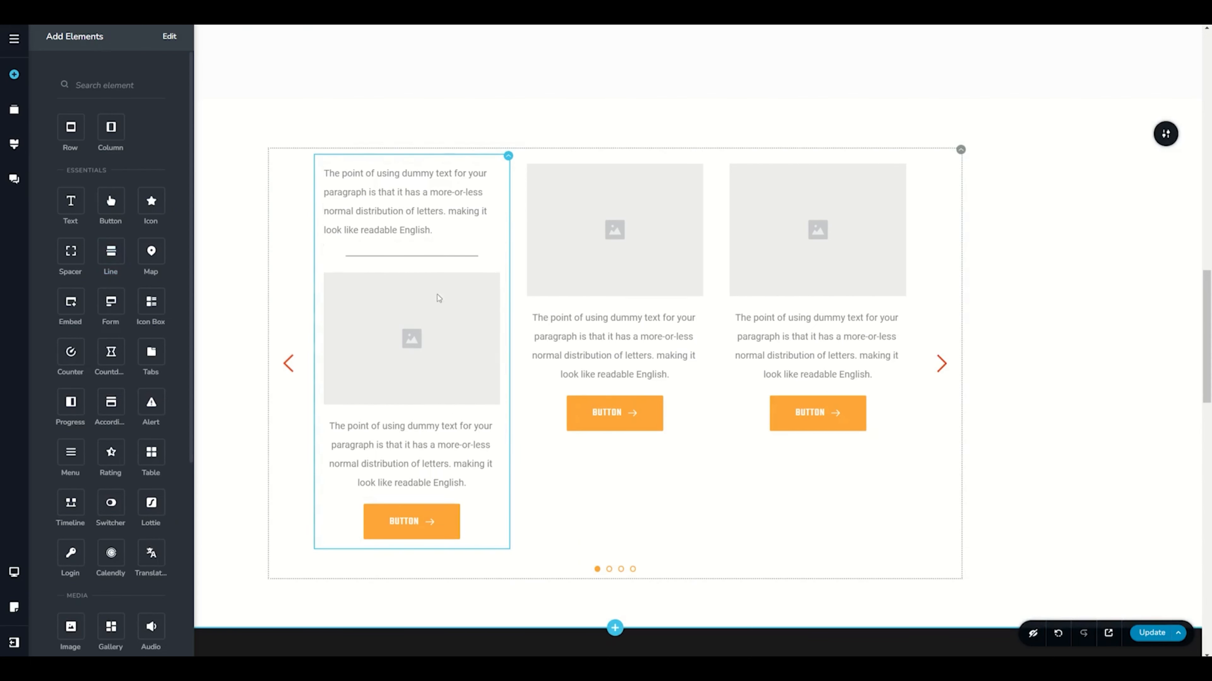
Delete the paragraph beneath the first slide's image and duplicate that slide
left_click(477, 424)
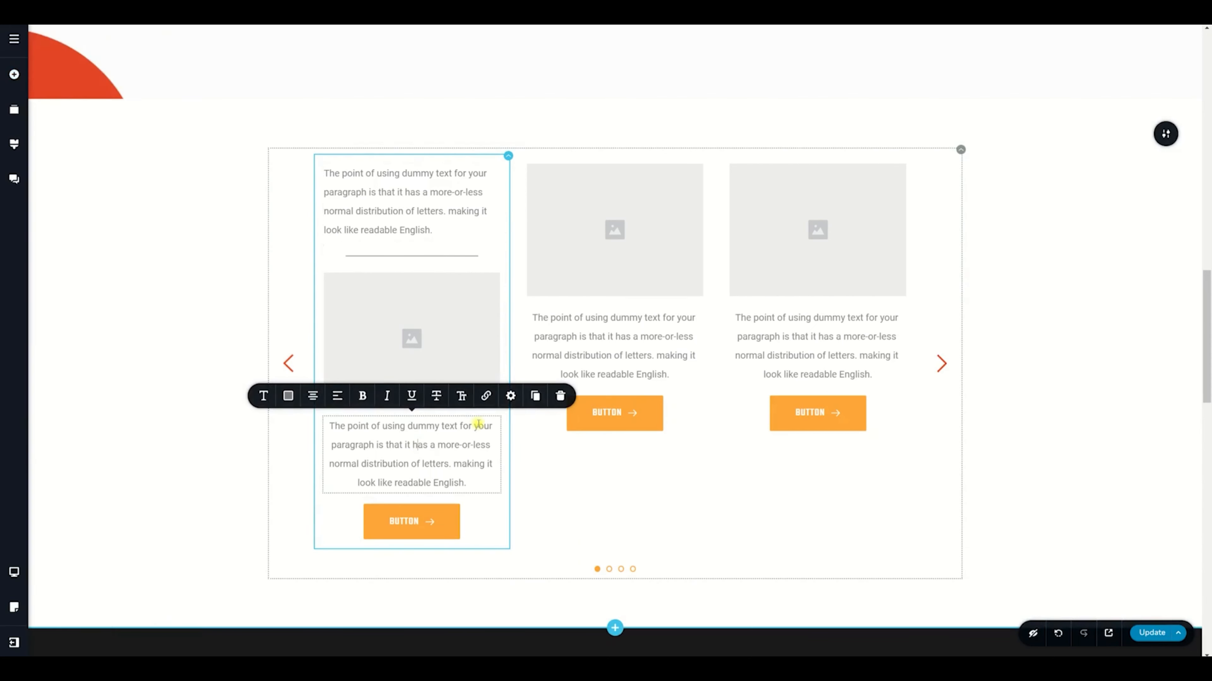
left_click(560, 395)
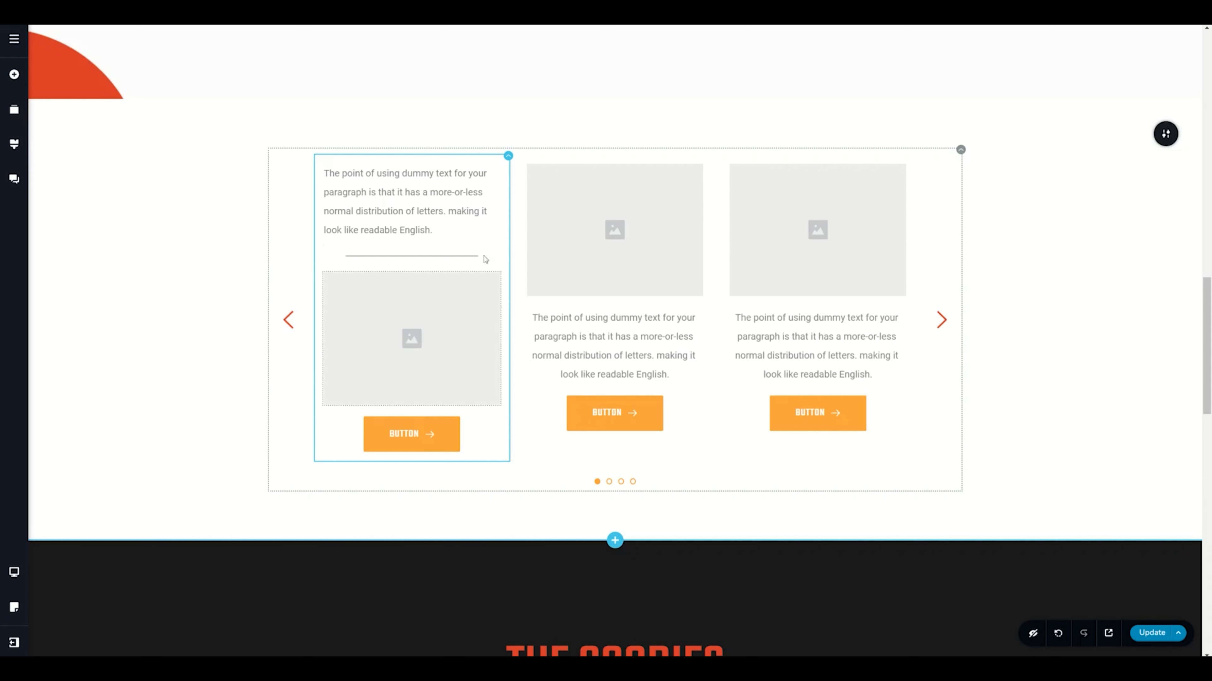
left_click(508, 164)
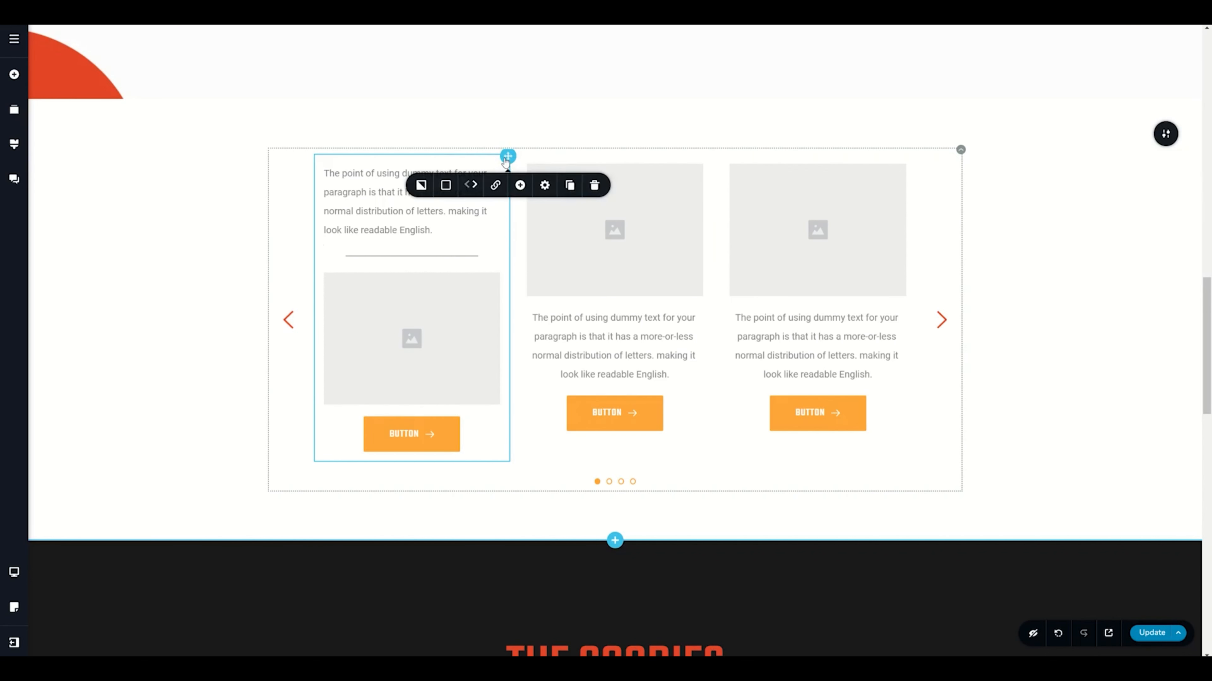
left_click(569, 186)
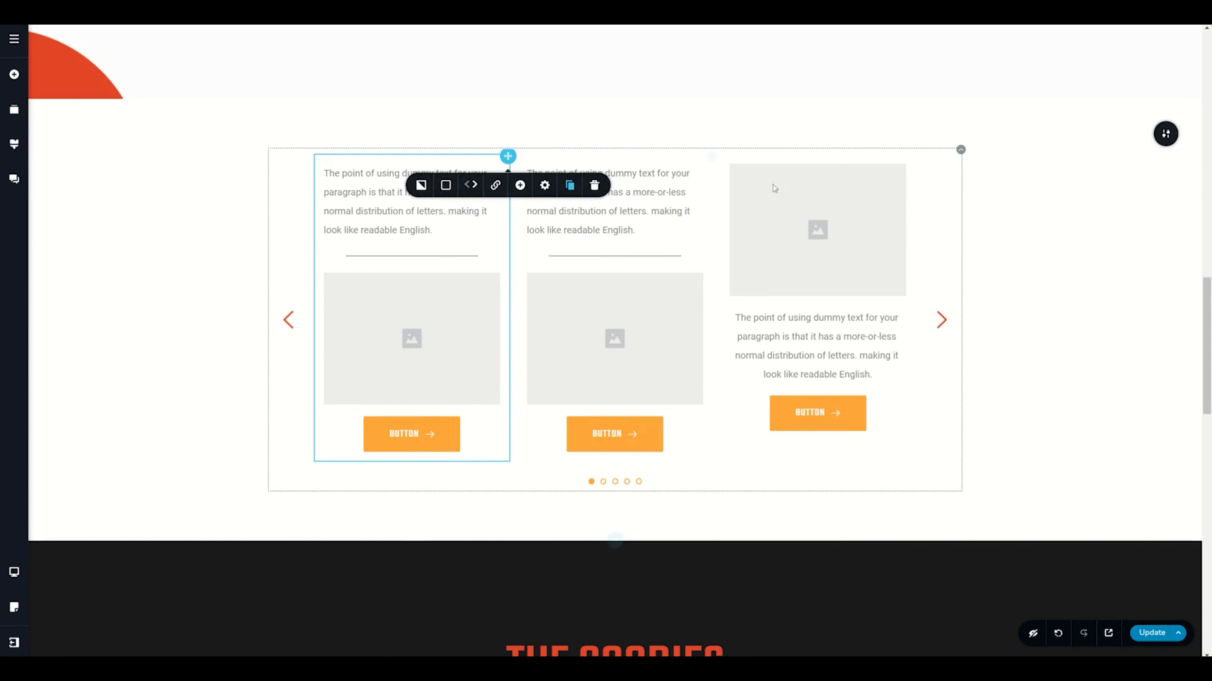
Delete the third slide, which has its image above the text, and page forward and back through the carousel's remaining slides
left_click(913, 156)
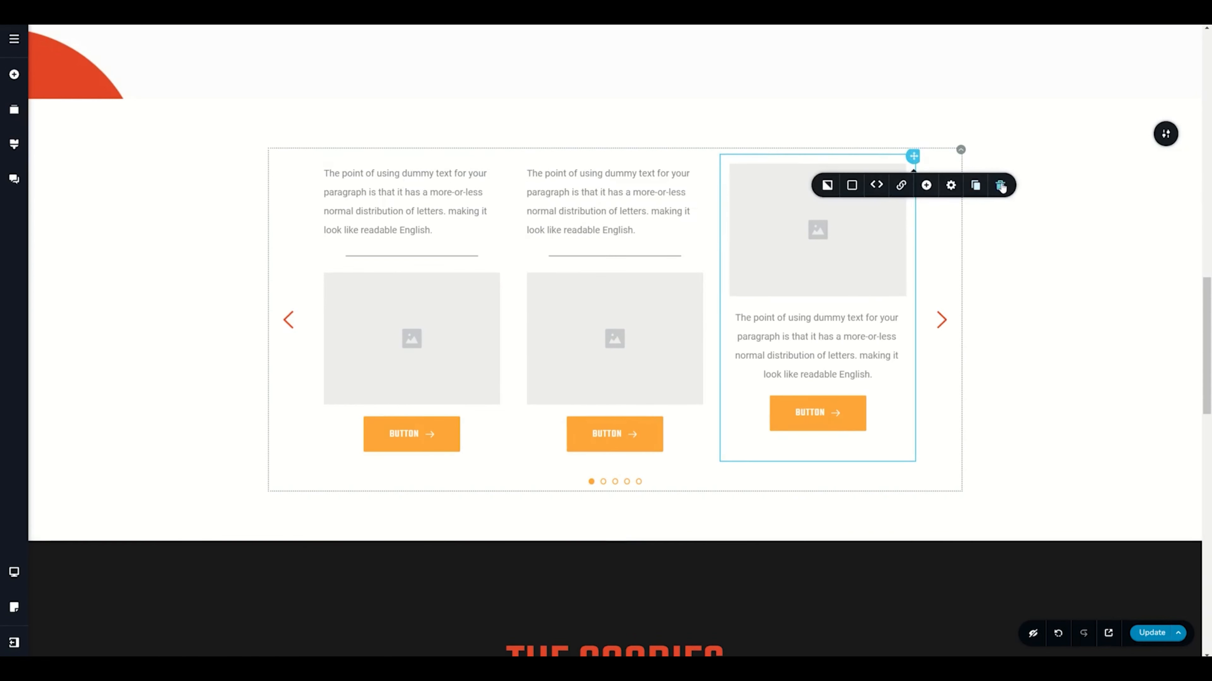
left_click(1000, 187)
left_click(944, 325)
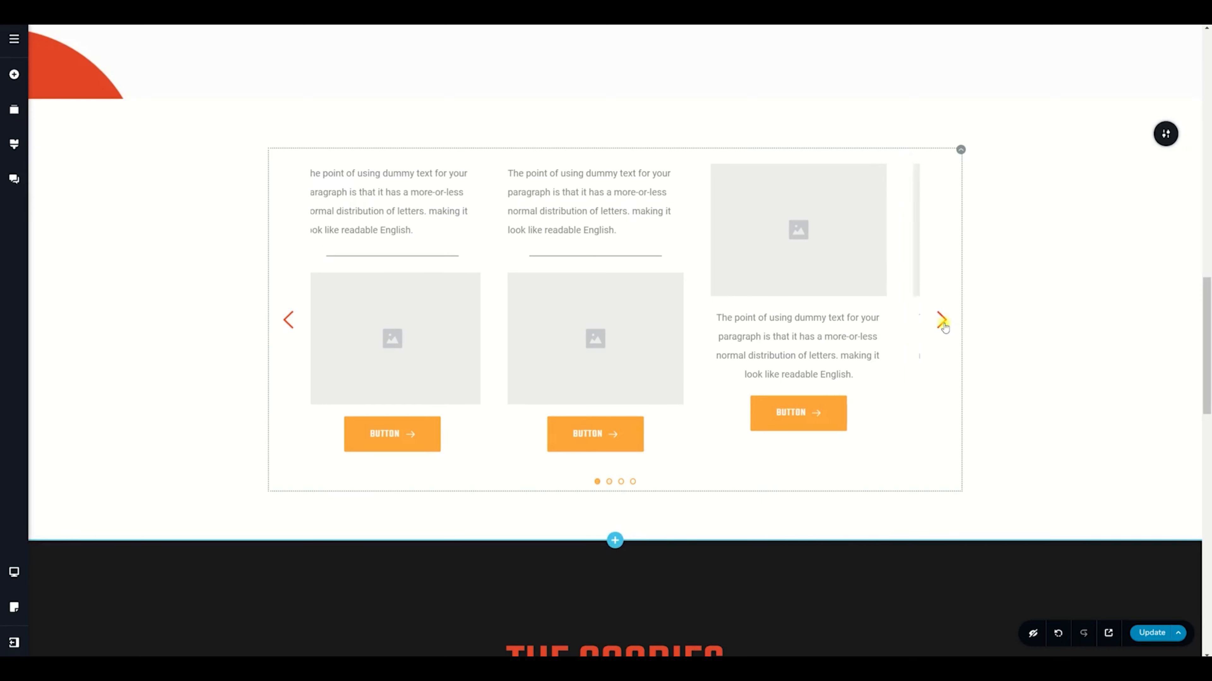
left_click(942, 321)
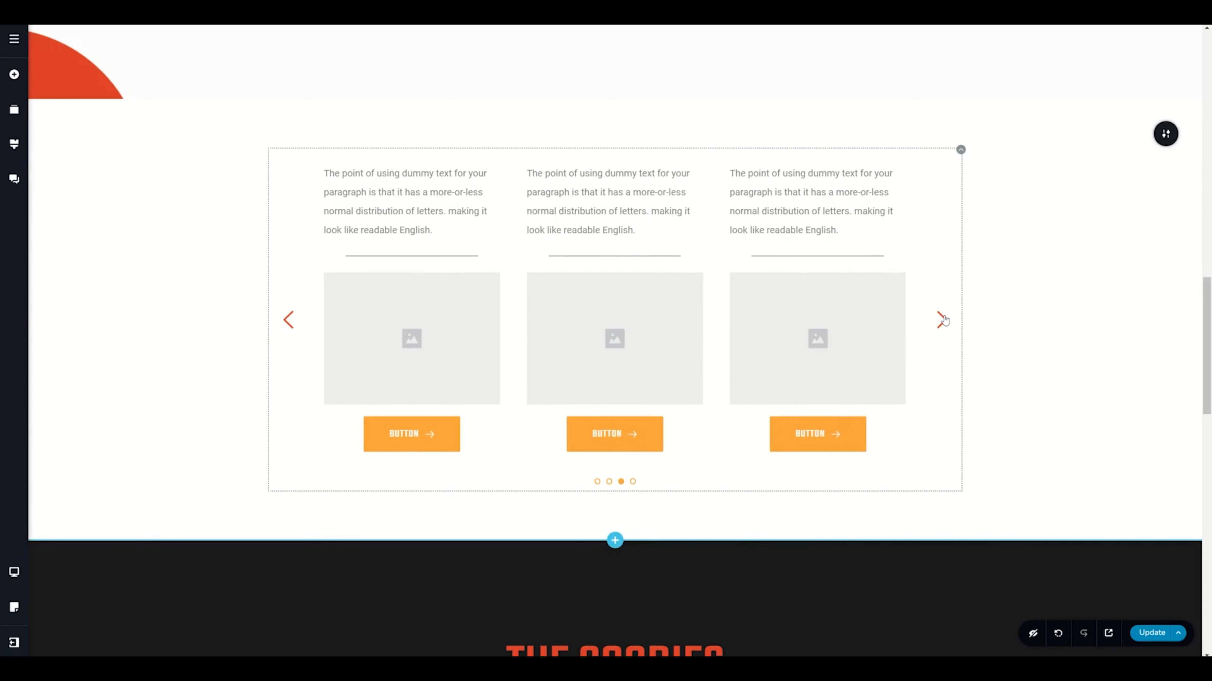
left_click(289, 323)
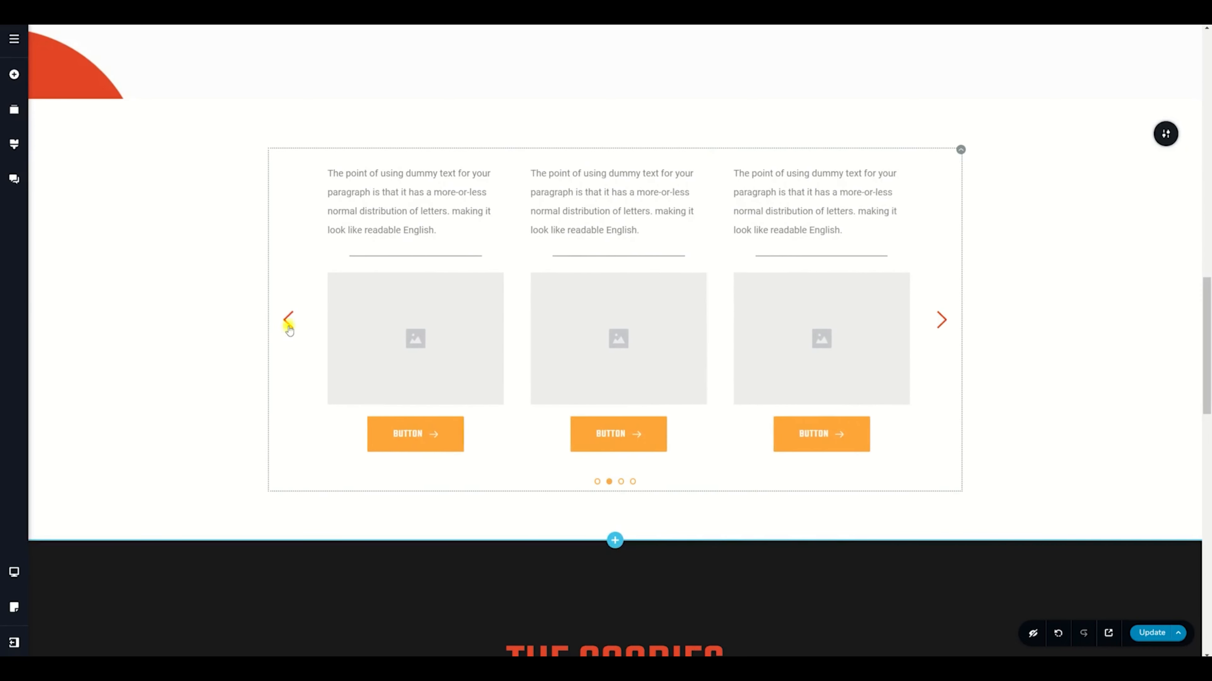
left_click(288, 323)
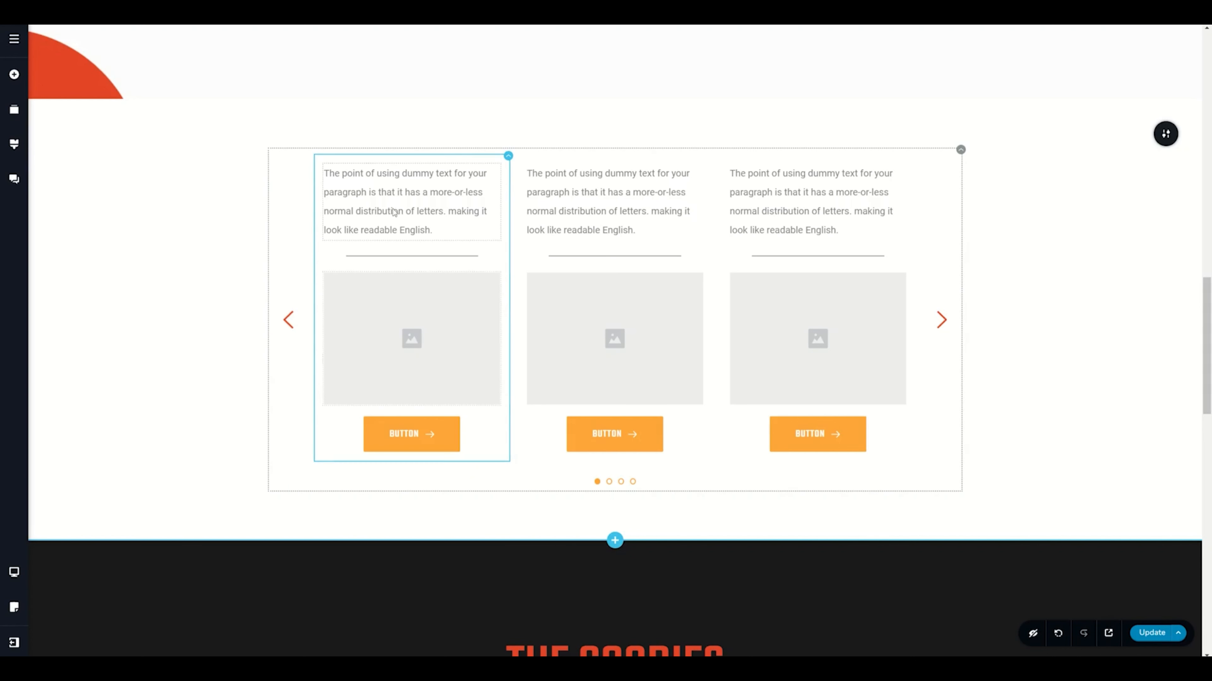
Color the first slide's text red (#E44529) and the second slide's text orange from the palette
left_click(508, 157)
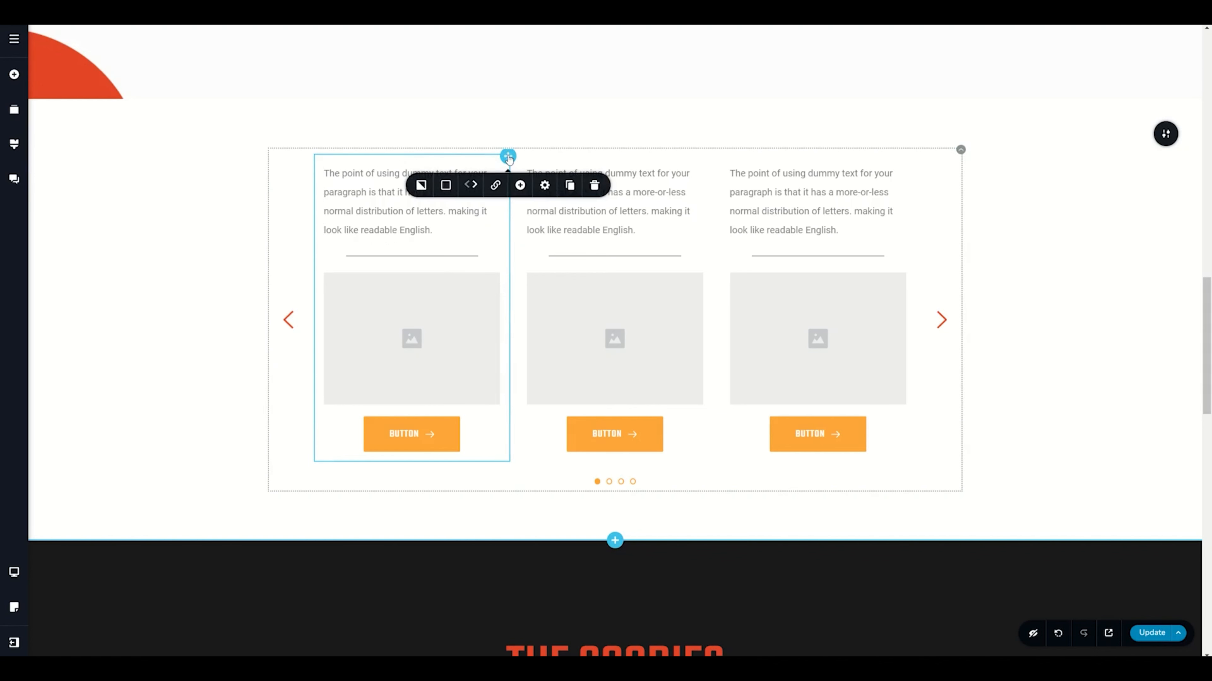
left_click(389, 191)
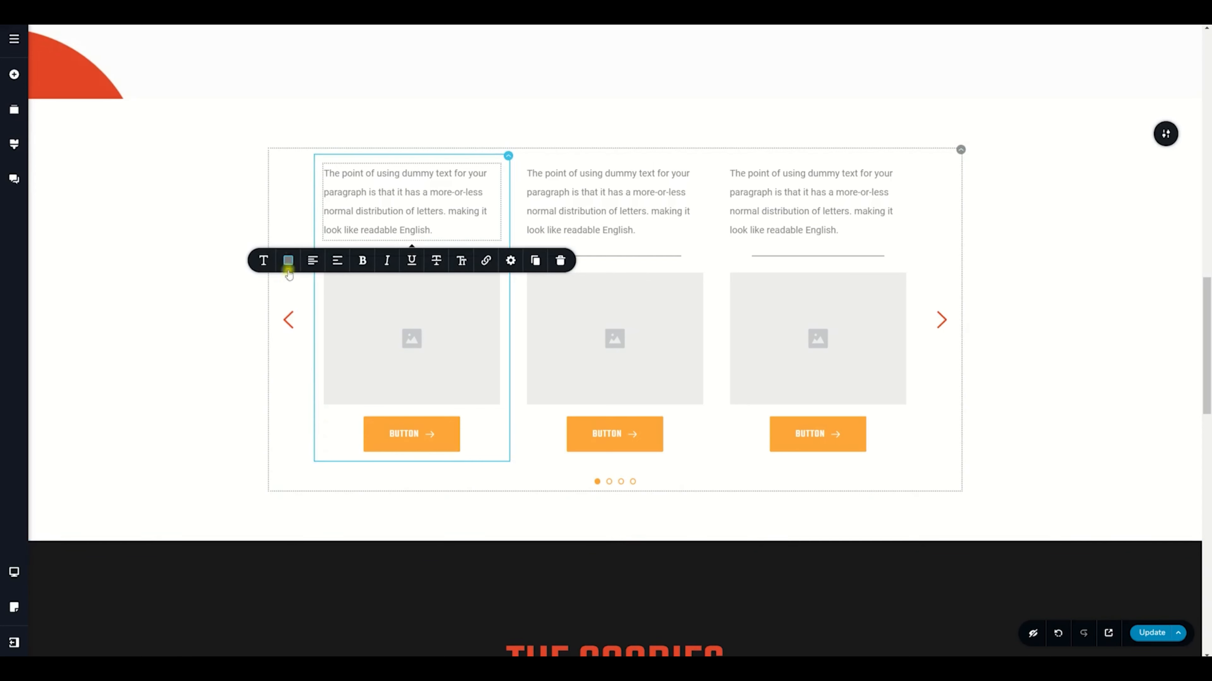
left_click(288, 261)
left_click(235, 412)
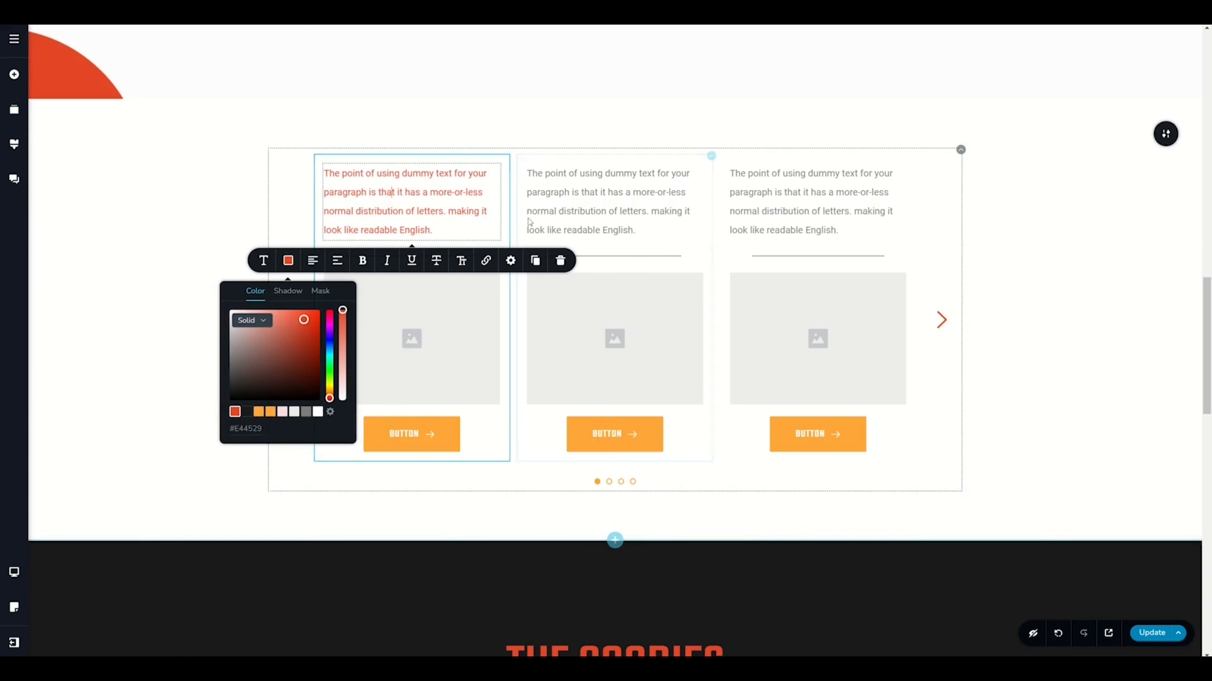
left_click(570, 211)
left_click(490, 260)
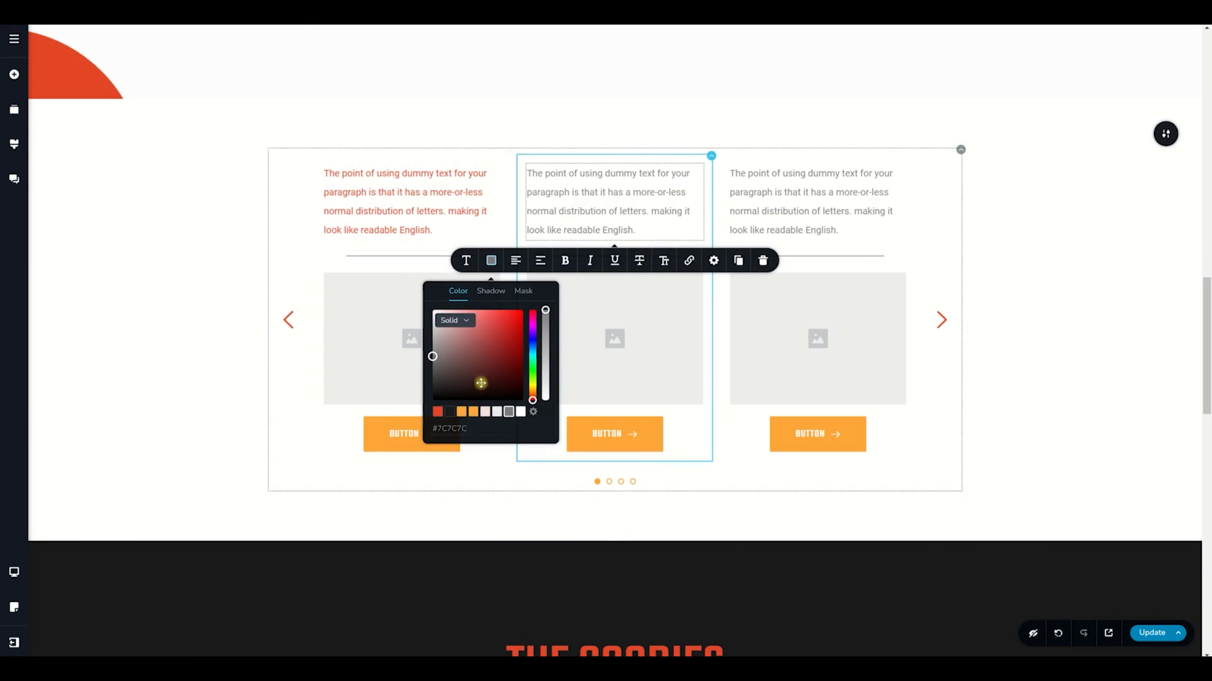
left_click(461, 411)
Reorder the slides by moving the red-text slide one place right and the gray-text slide two places left, to the front
left_click(425, 211)
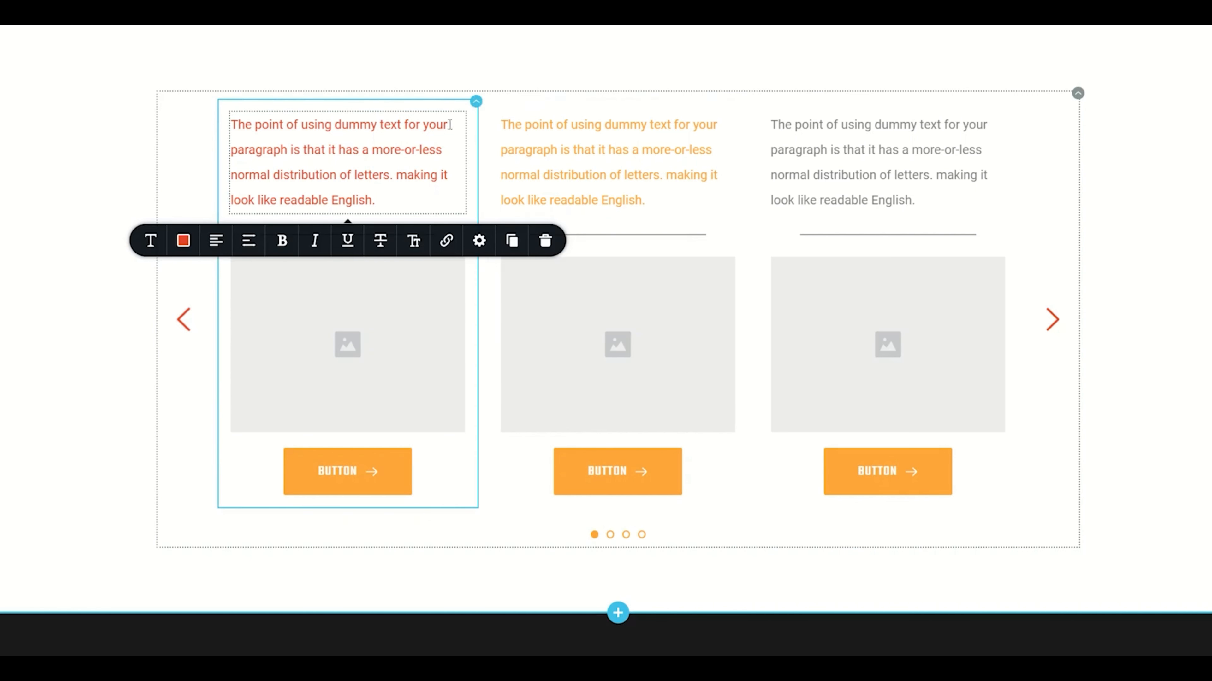
left_click(468, 106)
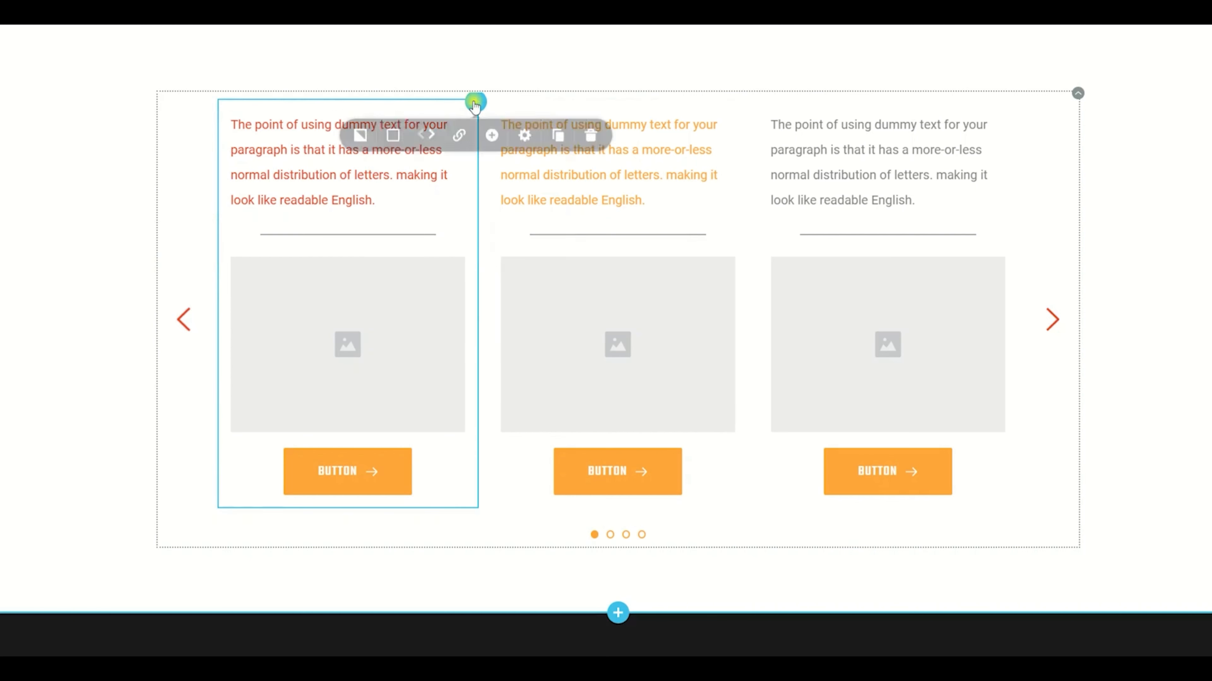
left_click(433, 143)
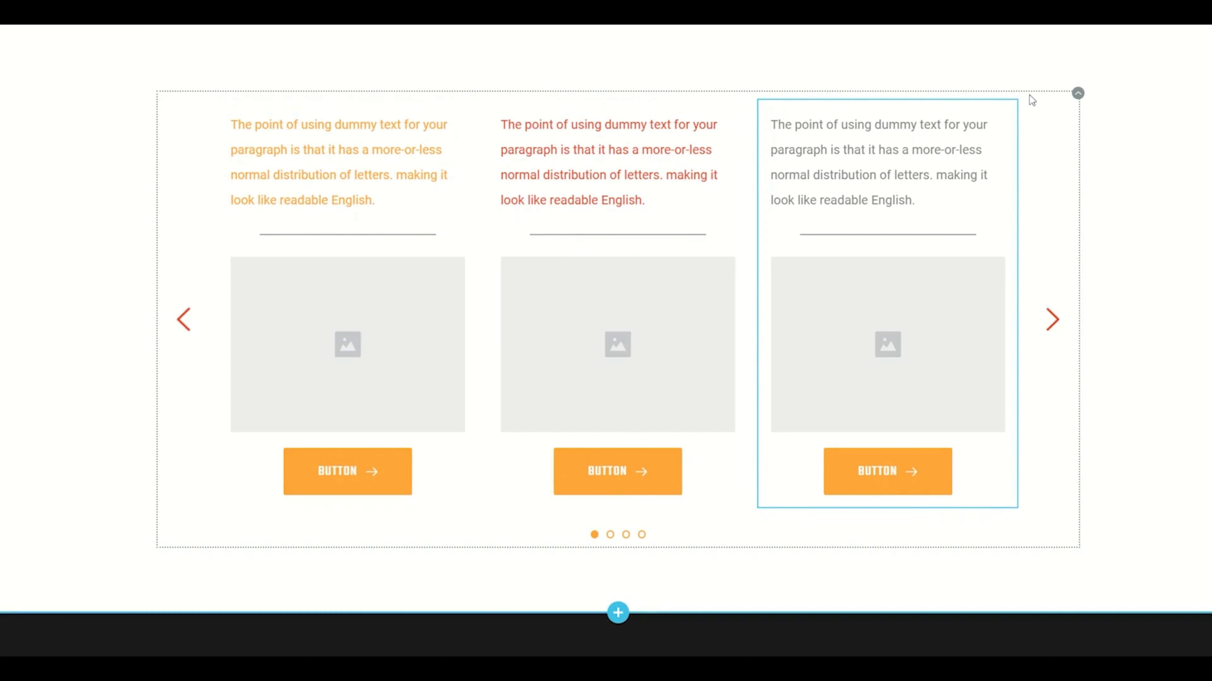
left_click(1015, 102)
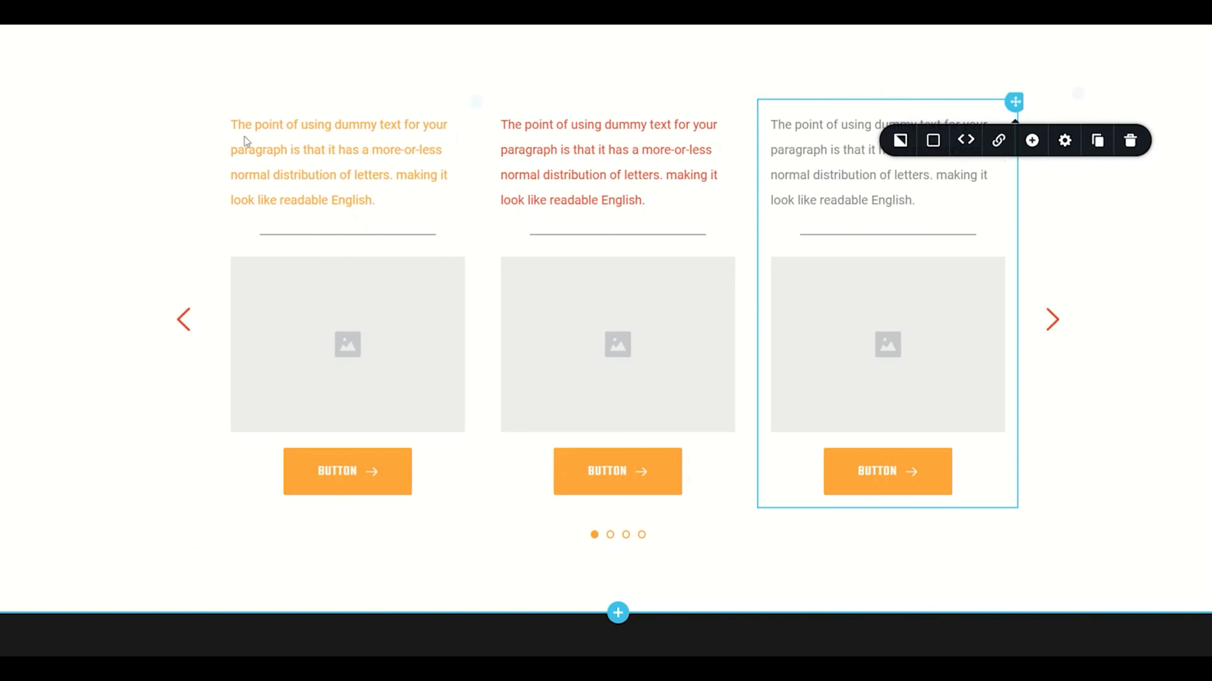
left_click(961, 142)
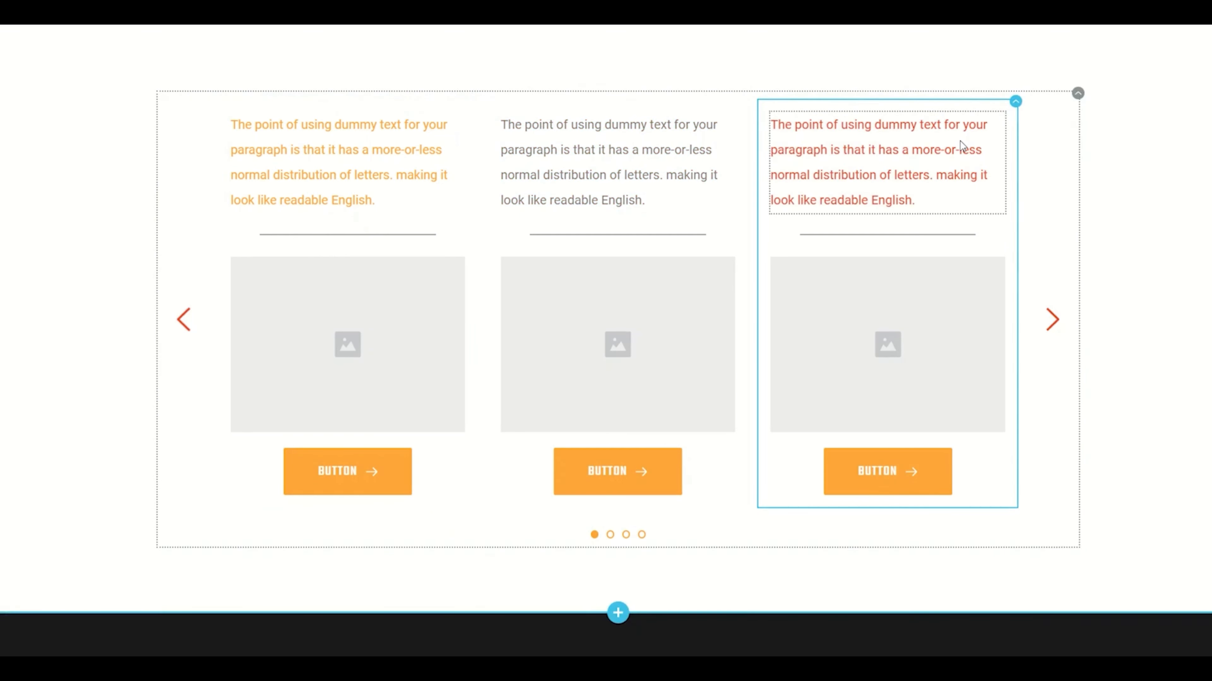
left_click(716, 149)
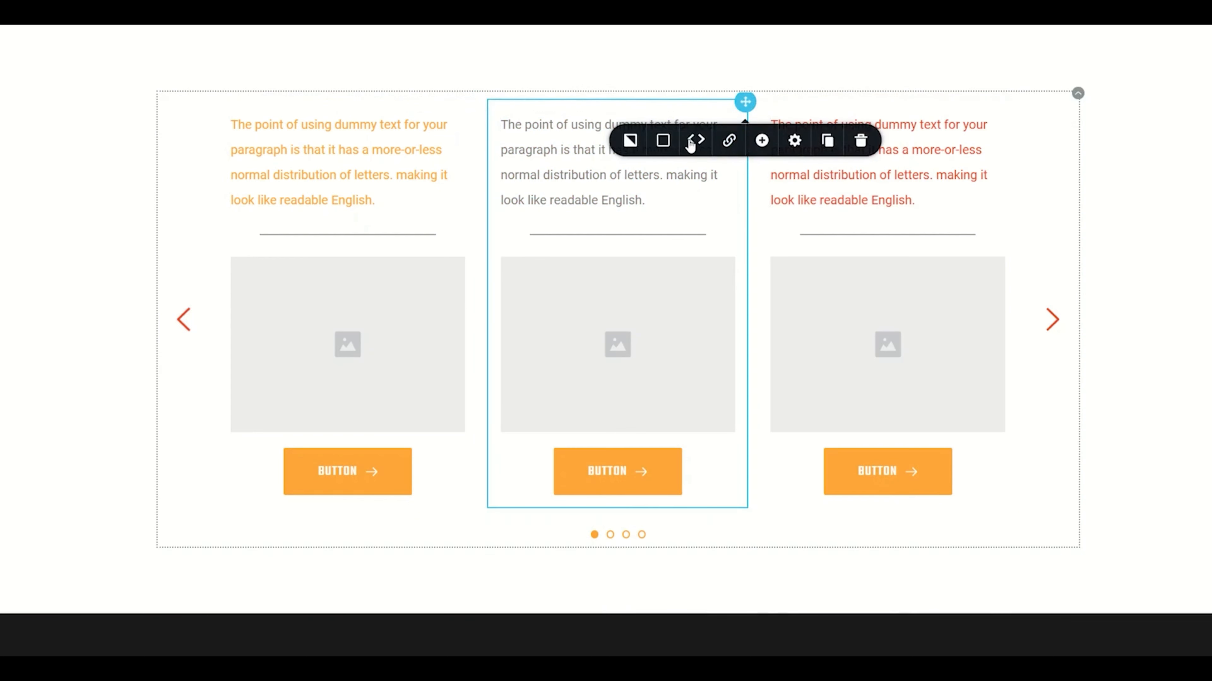
left_click(688, 139)
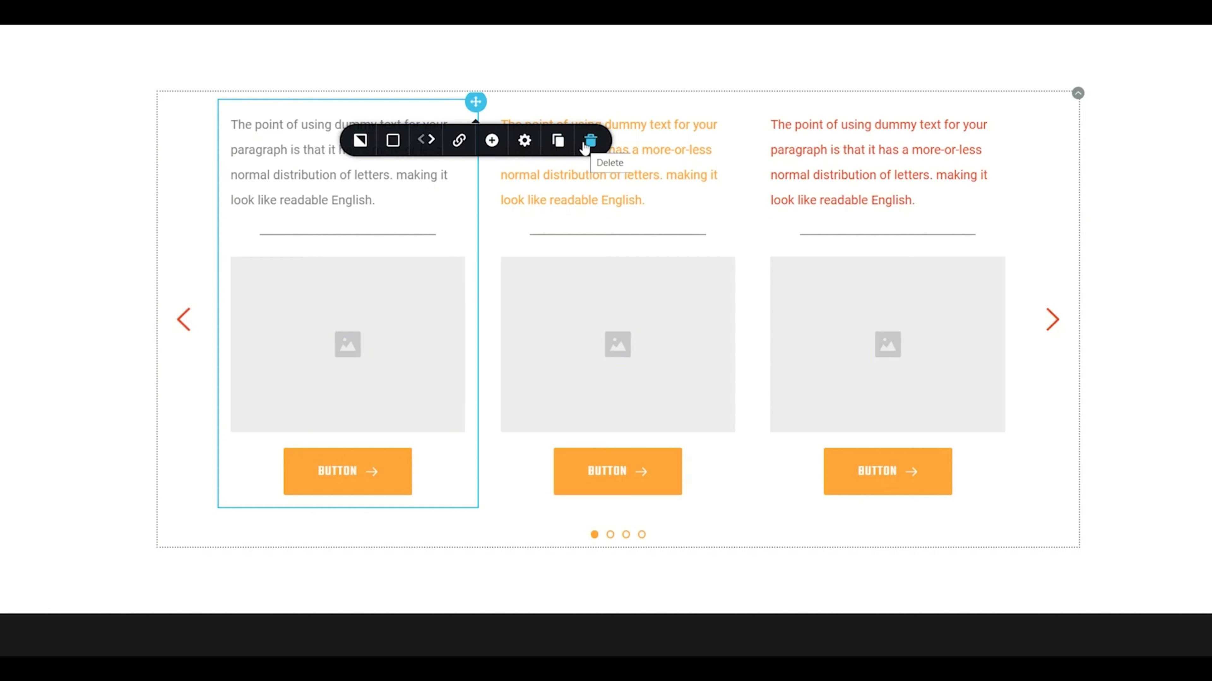
Try middle content alignment on the first slide, restore top alignment, and open the slide's link options
left_click(525, 141)
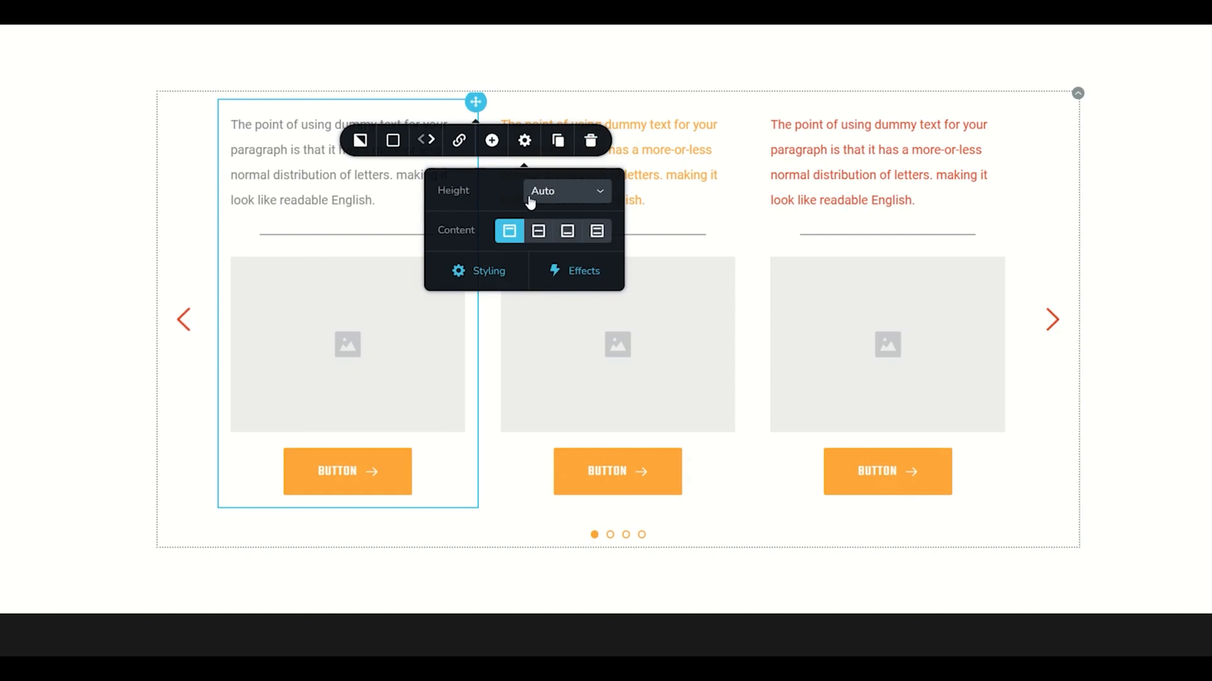
left_click(538, 233)
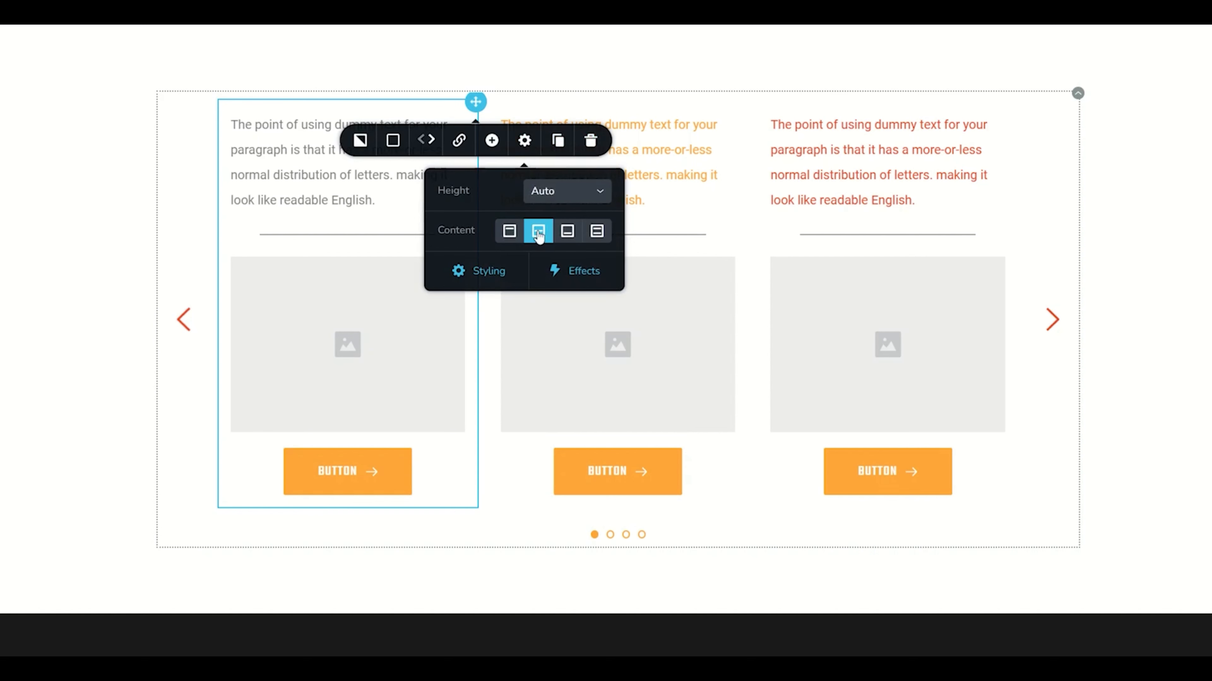
left_click(510, 233)
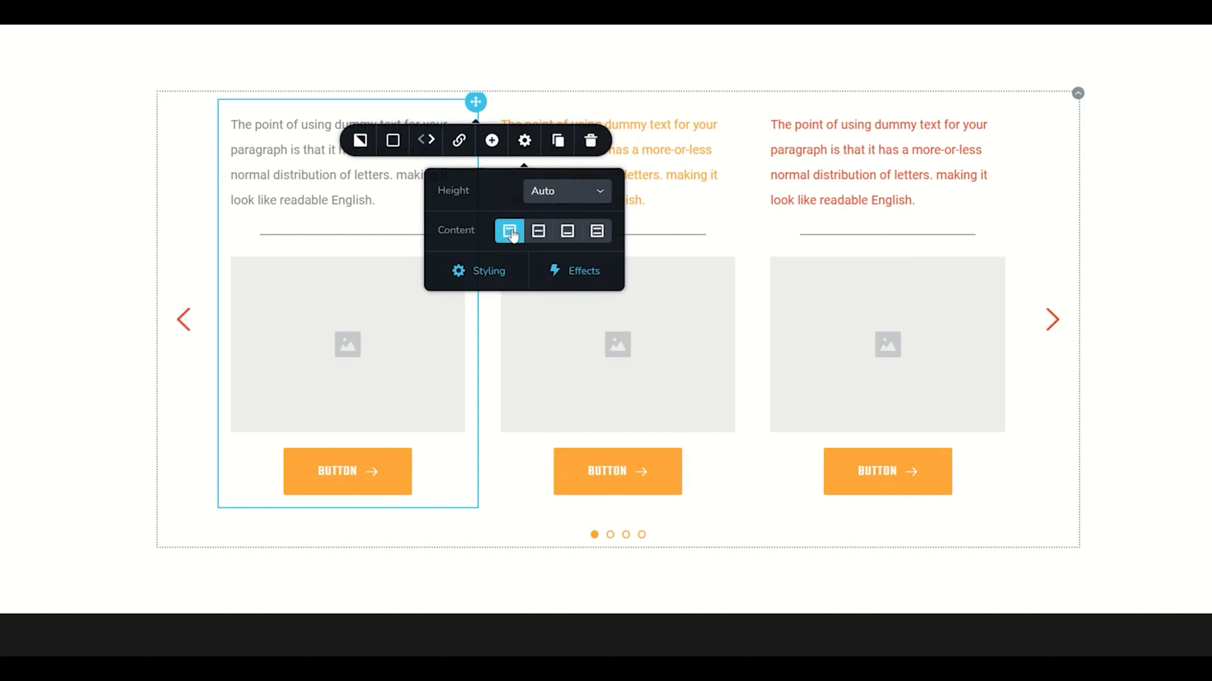
left_click(459, 140)
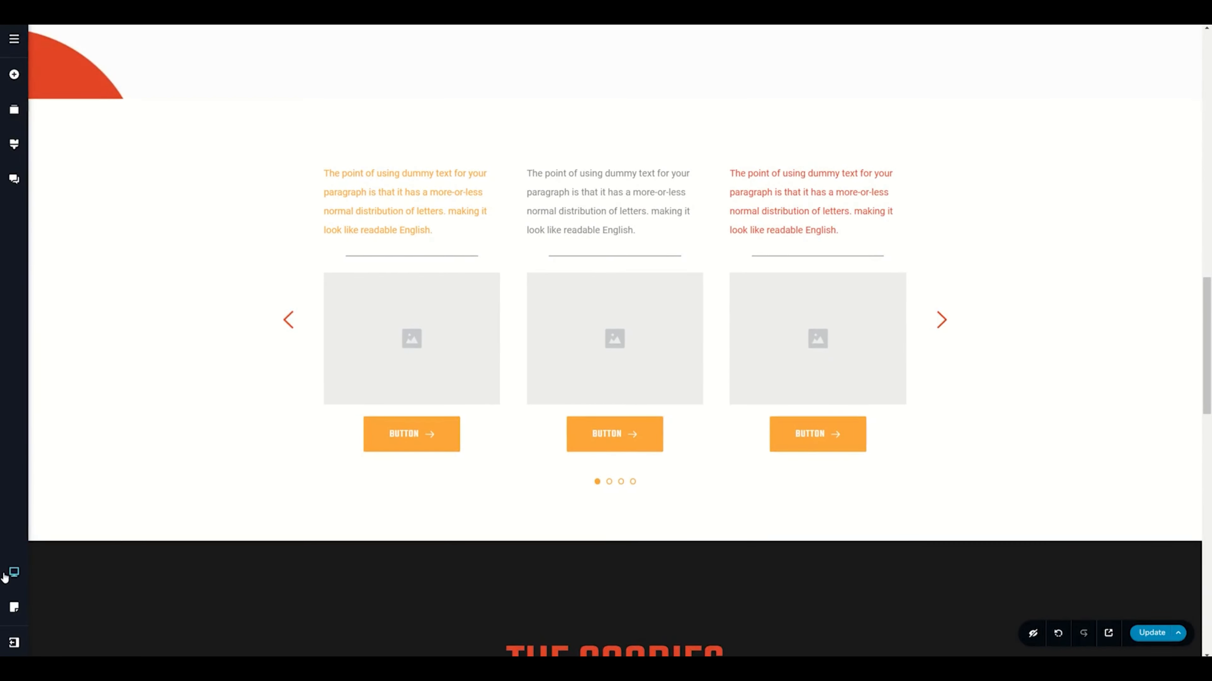
Switch to the tablet layout and set the carousel's arrows spacing to 0 px
left_click(9, 573)
left_click(70, 562)
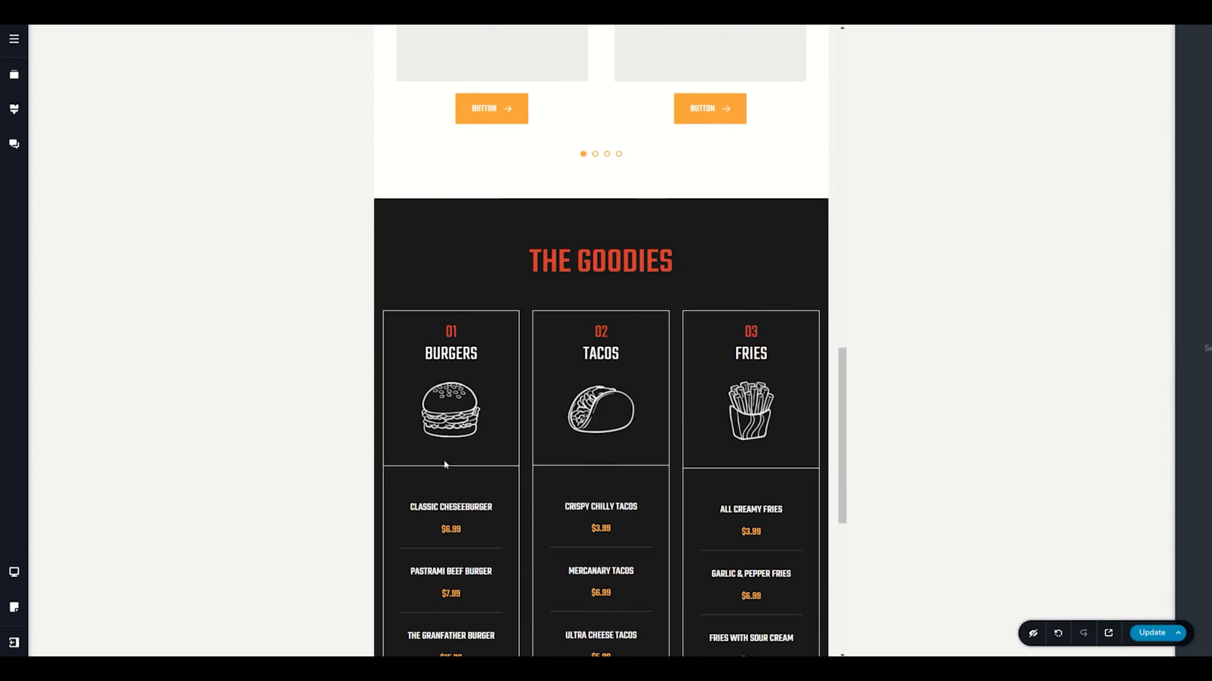
scroll(532, 410, "up", 5)
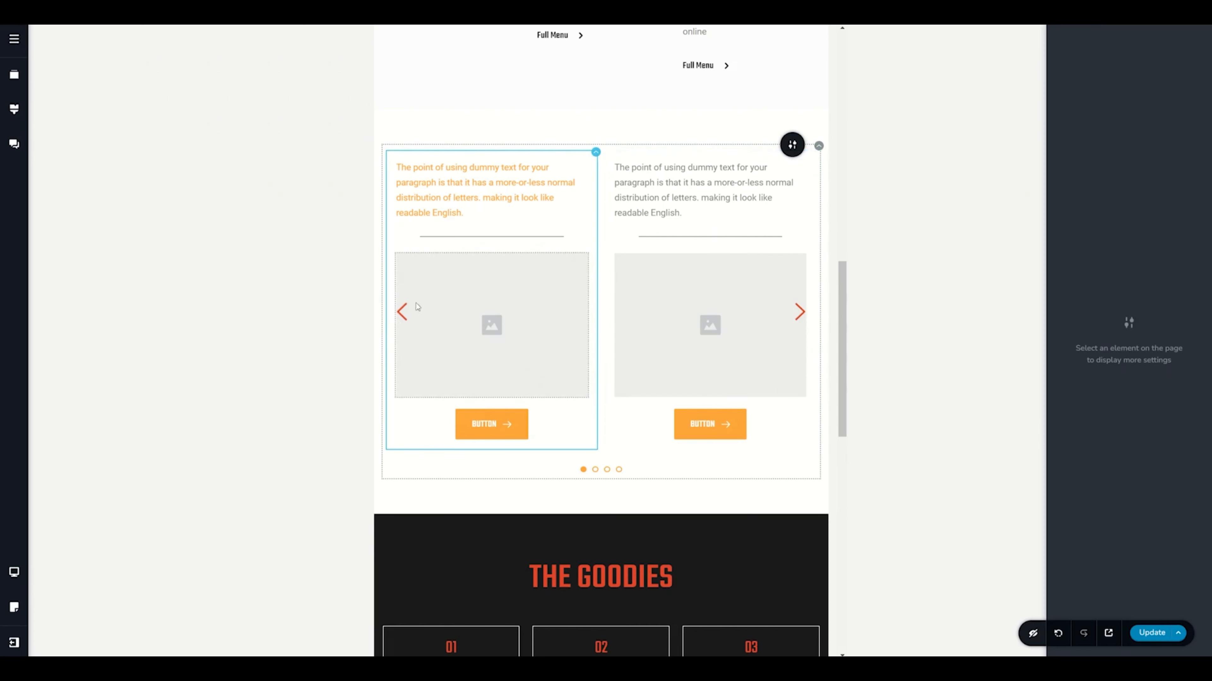
left_click(428, 324)
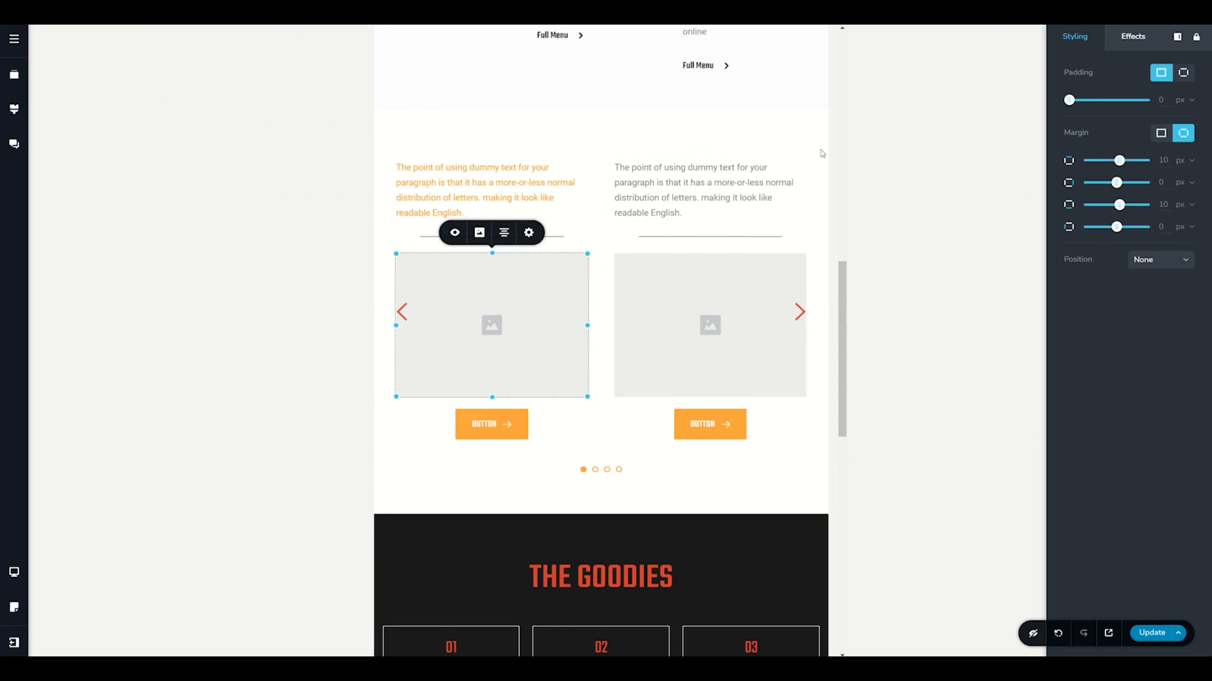
left_click(819, 146)
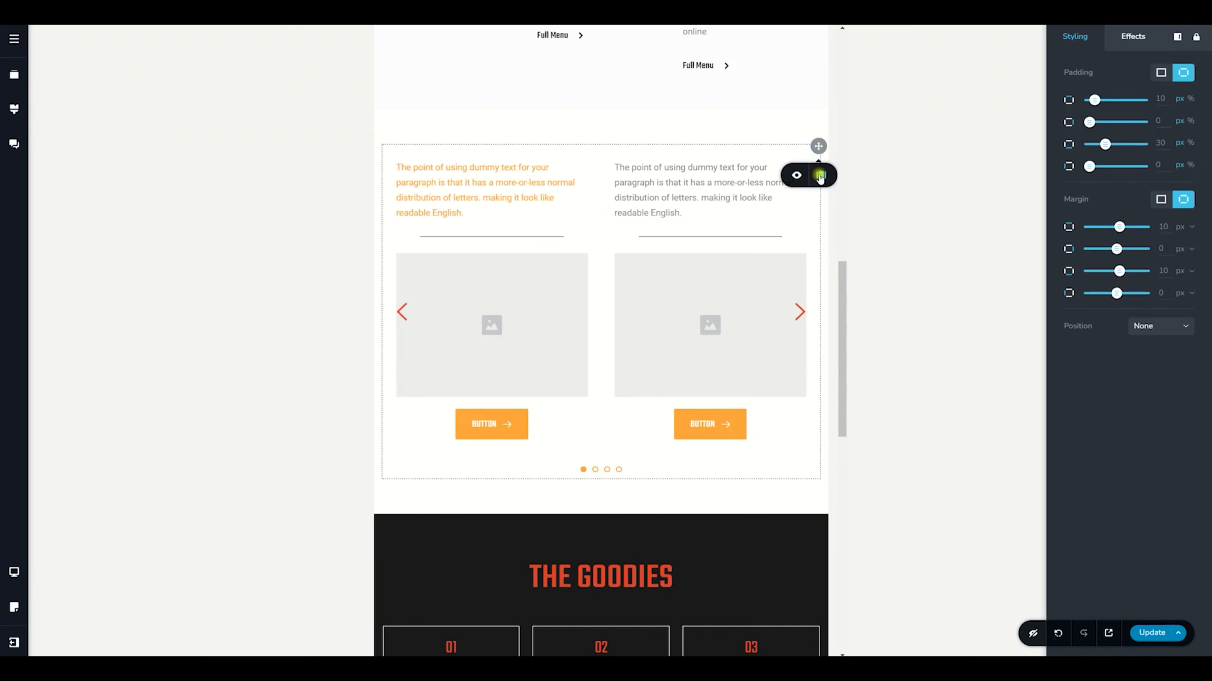
left_click(821, 174)
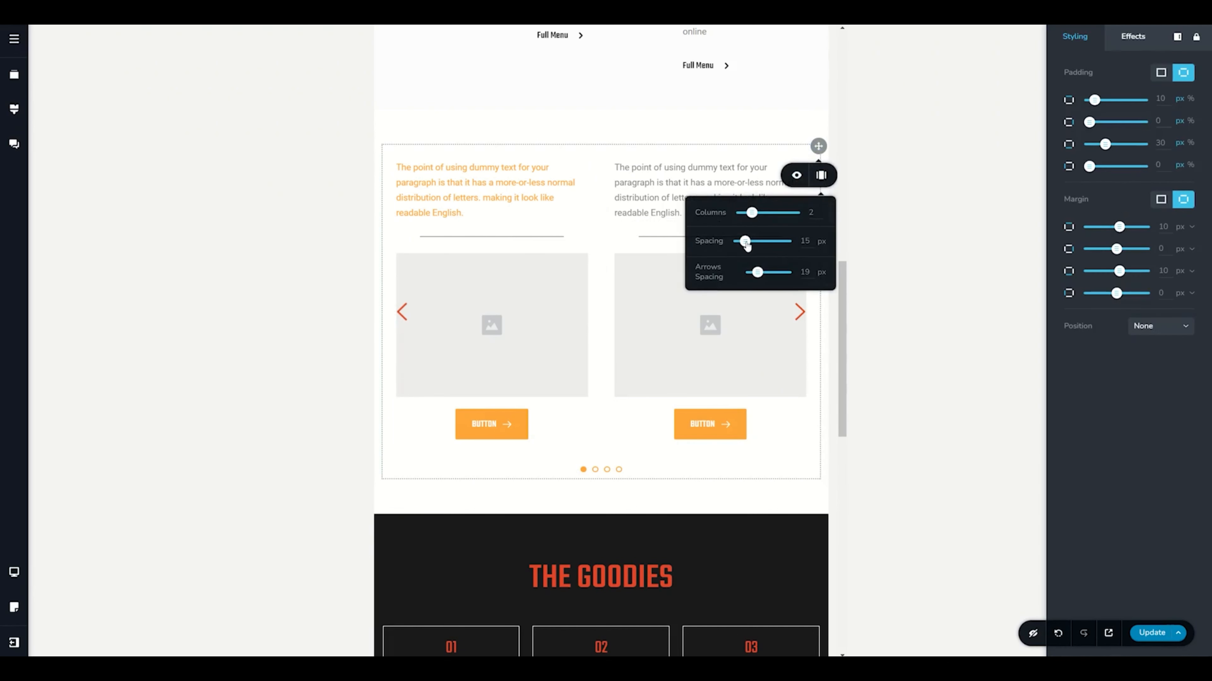
mouse_move(758, 276)
left_mouse_down()
mouse_move(772, 276)
mouse_move(741, 276)
left_mouse_up()
Set the carousel's tablet padding to 24 px on the right and 22 px on the left
left_click_drag(1090, 122, 1101, 122)
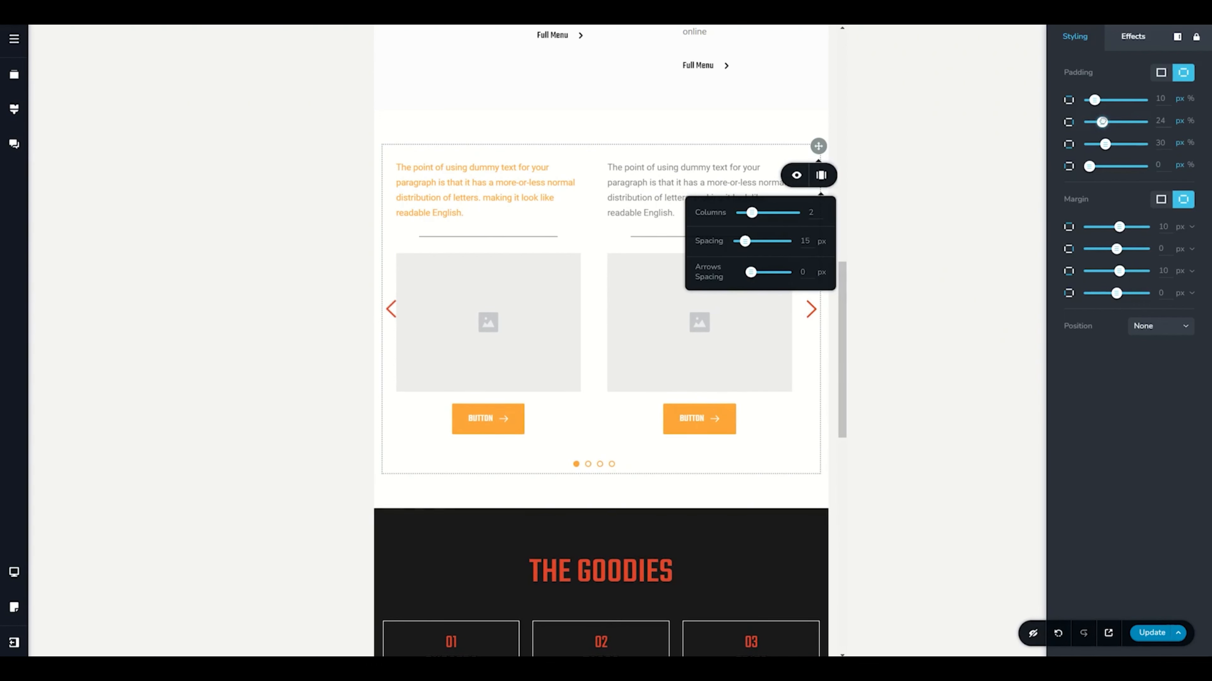
left_click_drag(1091, 167, 1103, 162)
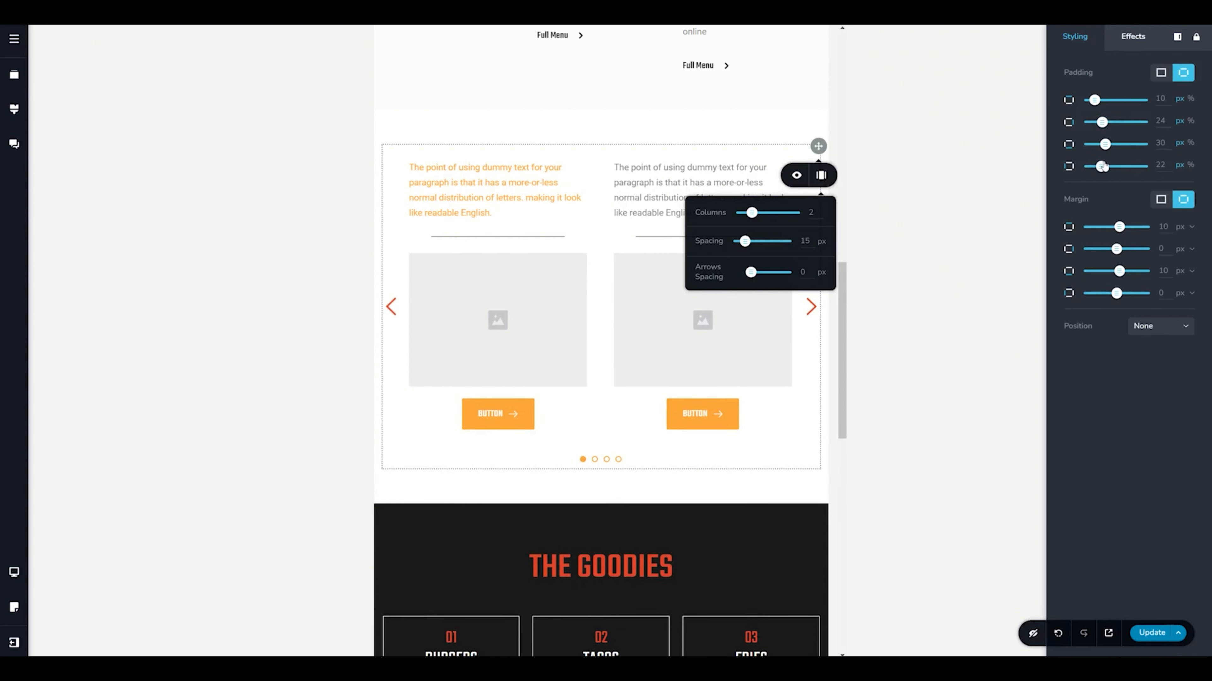
left_click(753, 451)
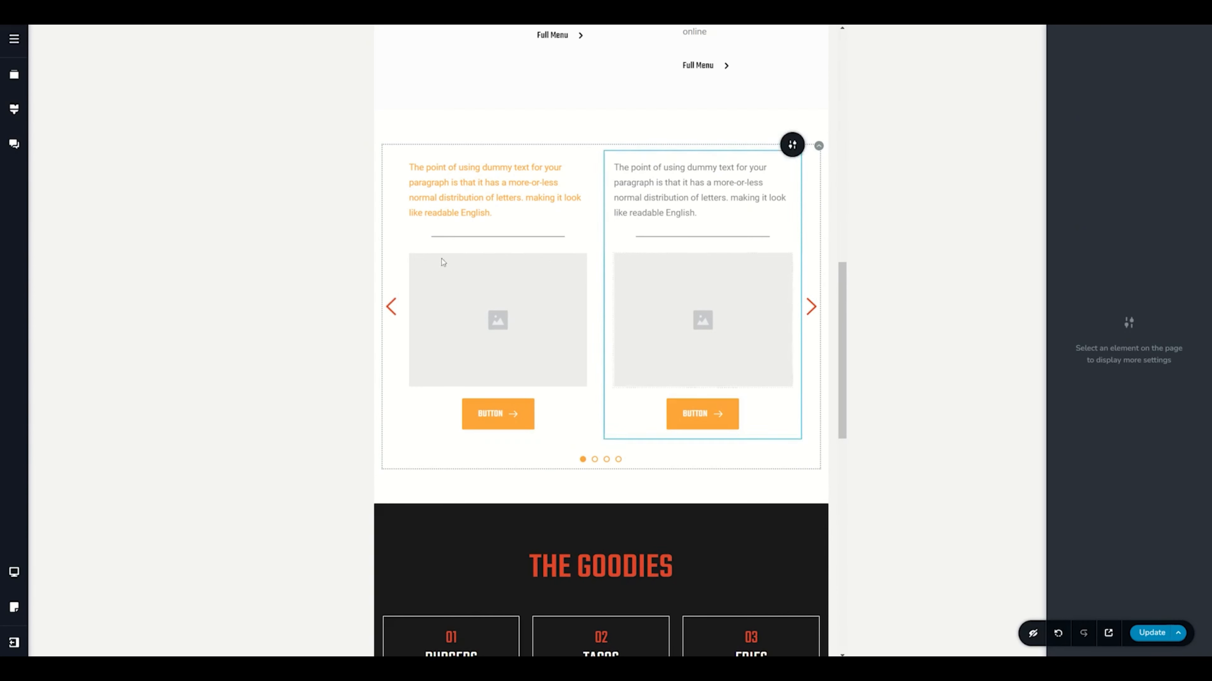
Switch to the mobile layout and set the carousel's arrows spacing to 0 px
mouse_move(21, 572)
left_click(65, 590)
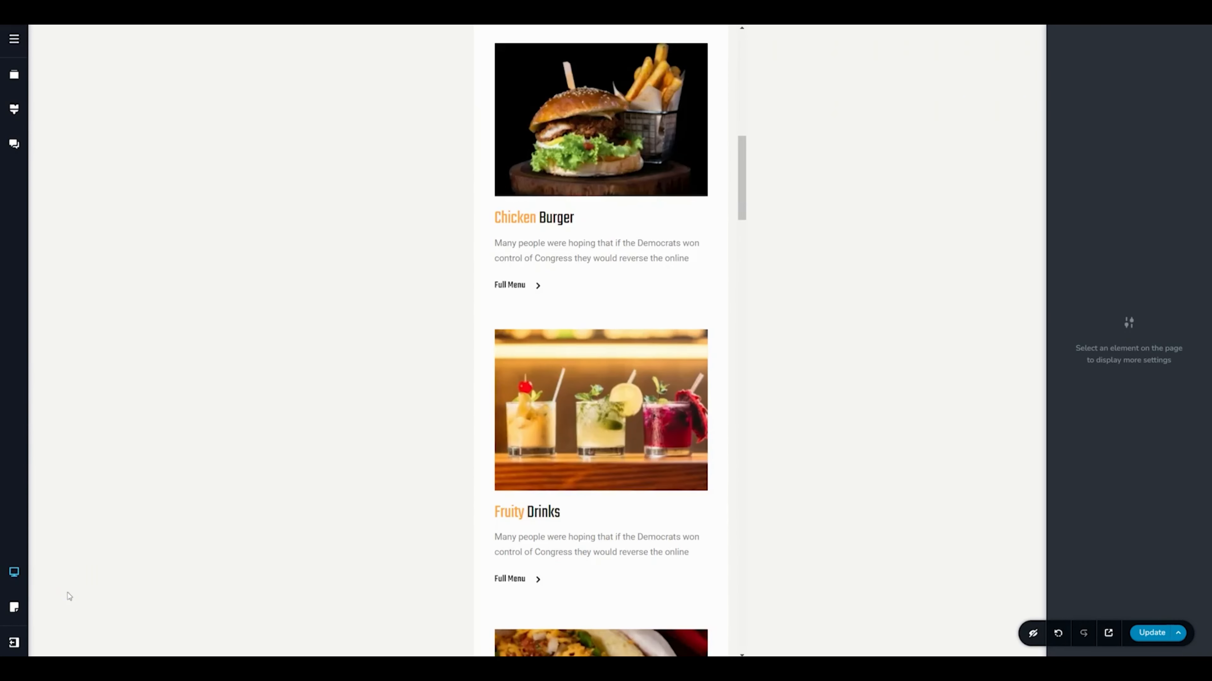
scroll(526, 539, "down", 10)
left_click(714, 126)
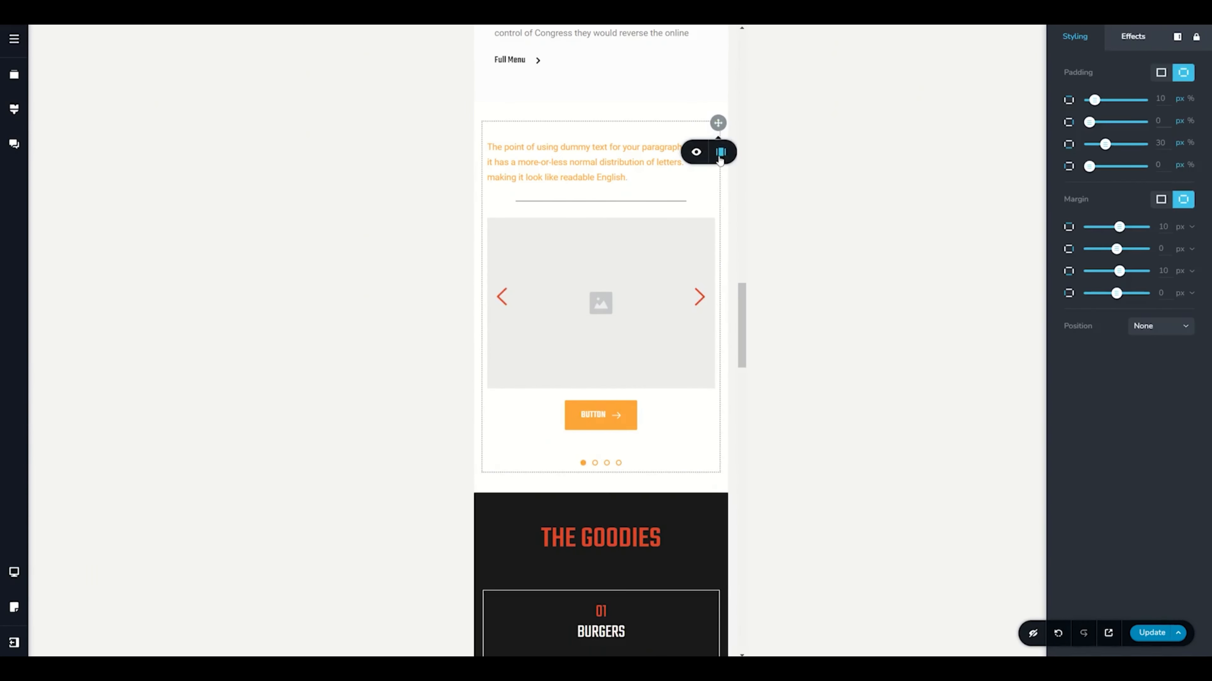
left_click(721, 153)
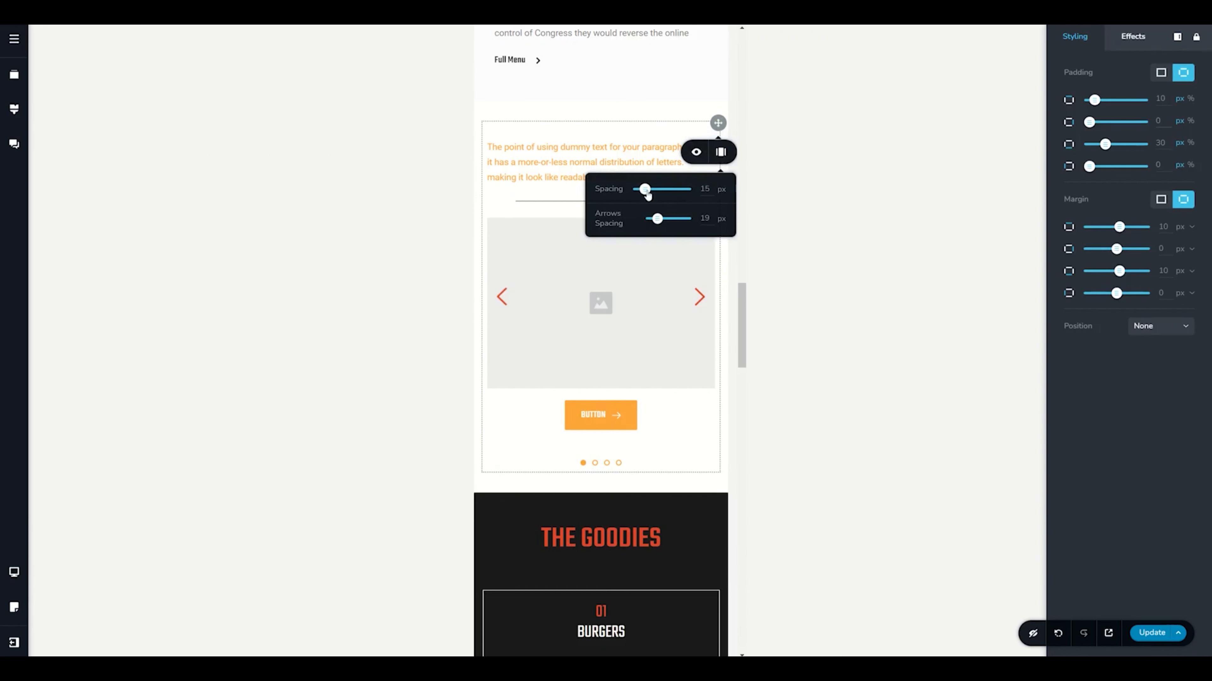
left_click_drag(656, 225, 641, 226)
Set the carousel's mobile padding to 45 px on both the right and left sides
left_click_drag(1162, 120, 1138, 123)
double_click(1162, 165)
type("45")
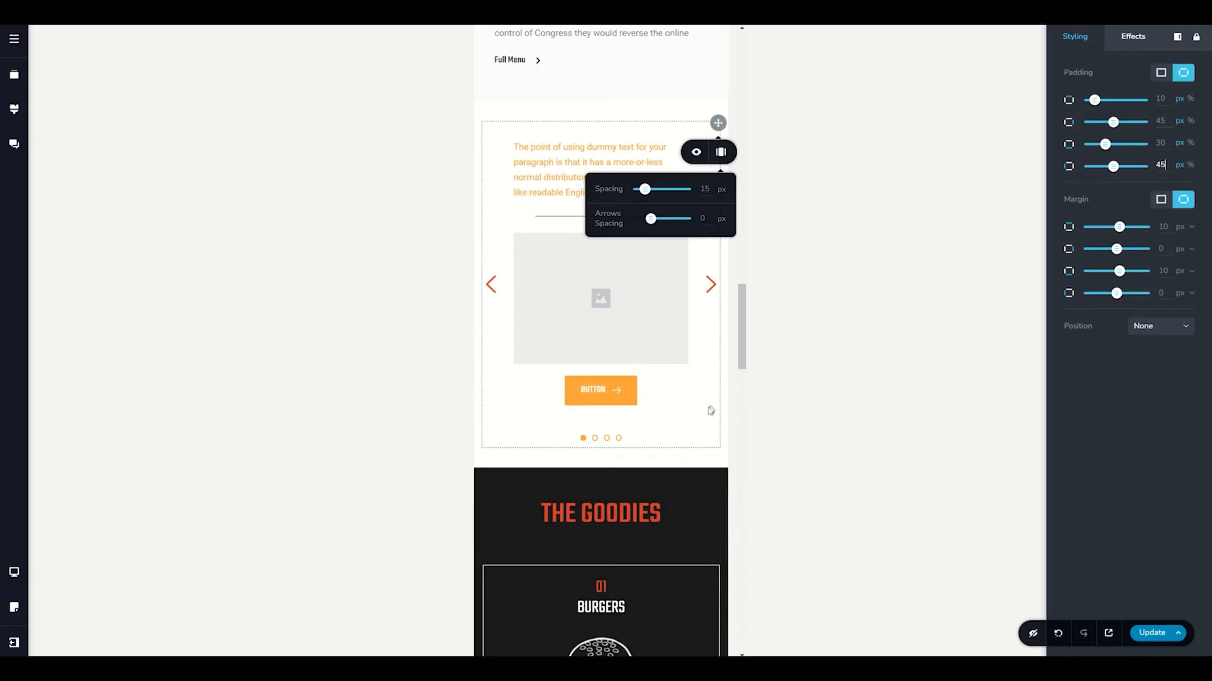
left_click(689, 415)
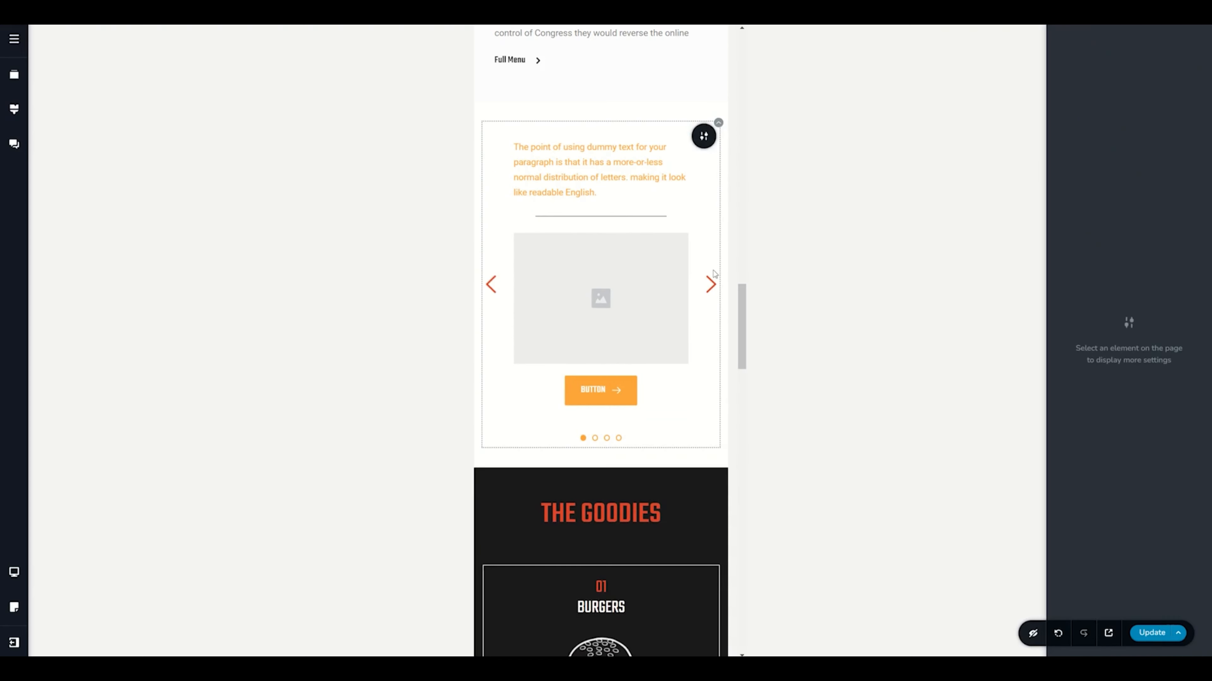